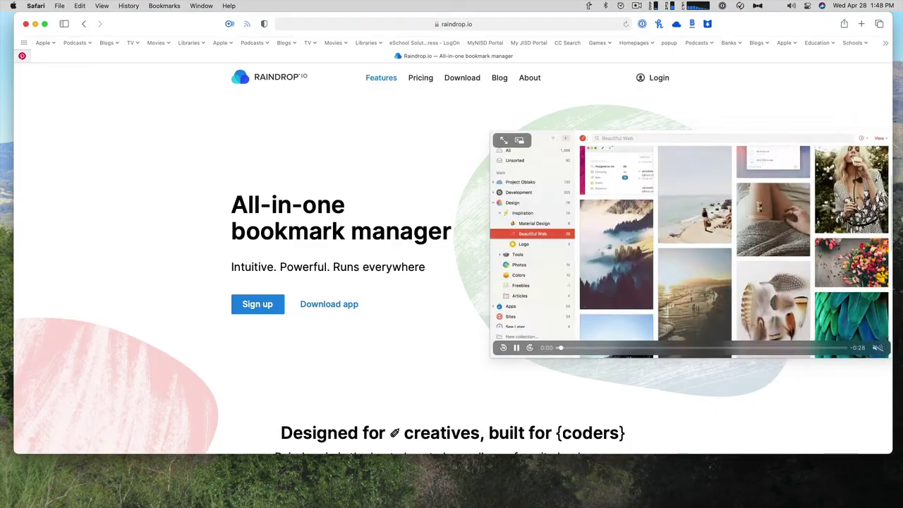
- Sign in with the Apple account and open the extension's bookmark library over All bookmarks
left_click(660, 78)
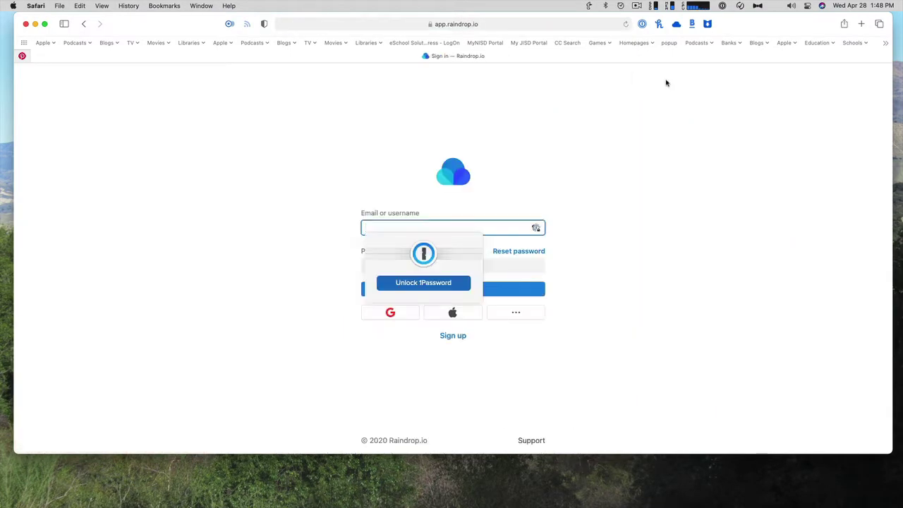
left_click(452, 312)
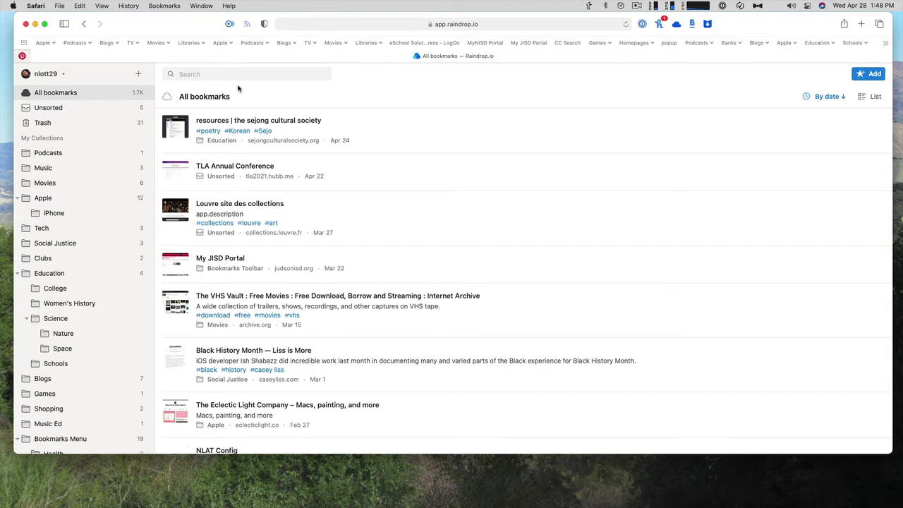
left_click(676, 25)
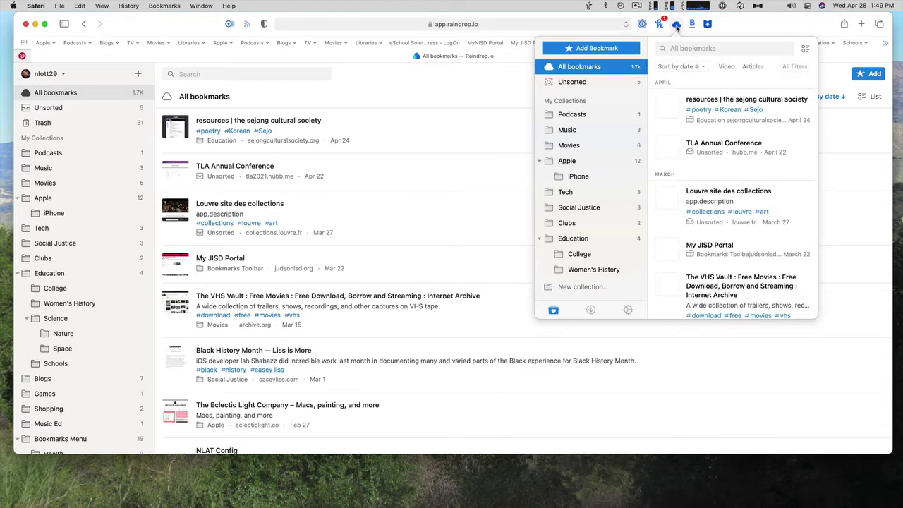
- Try the Raindrop extension in Chrome and Firefox, expanding Firefox's popup into the full library
left_click(678, 27)
key("super+Tab")
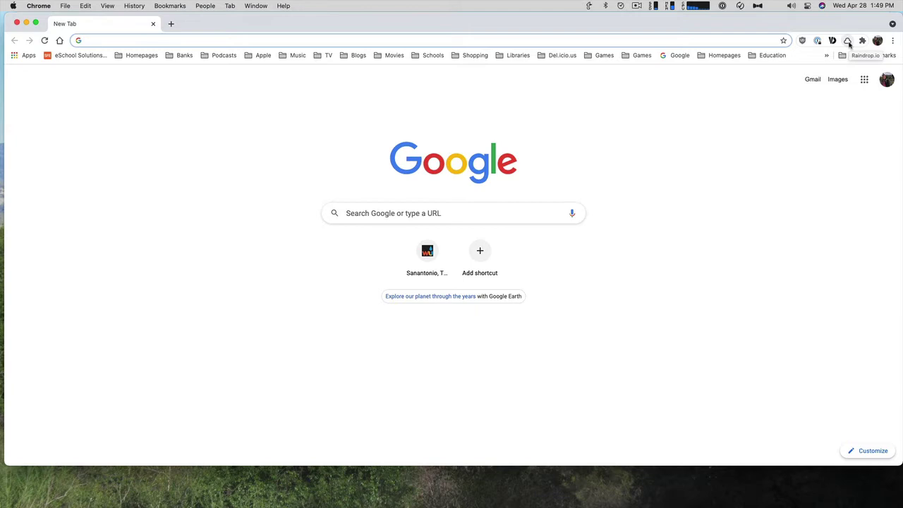
left_click(849, 41)
key("super+Tab")
left_click(860, 38)
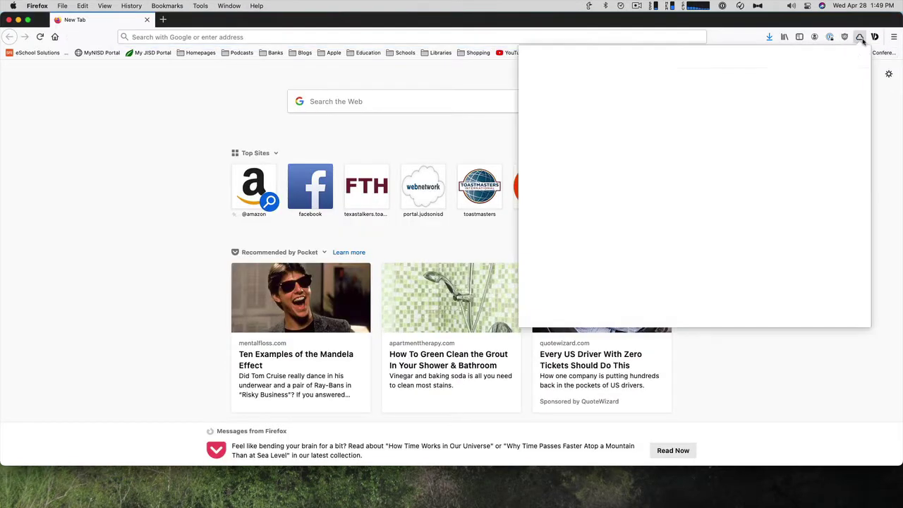
left_click(825, 57)
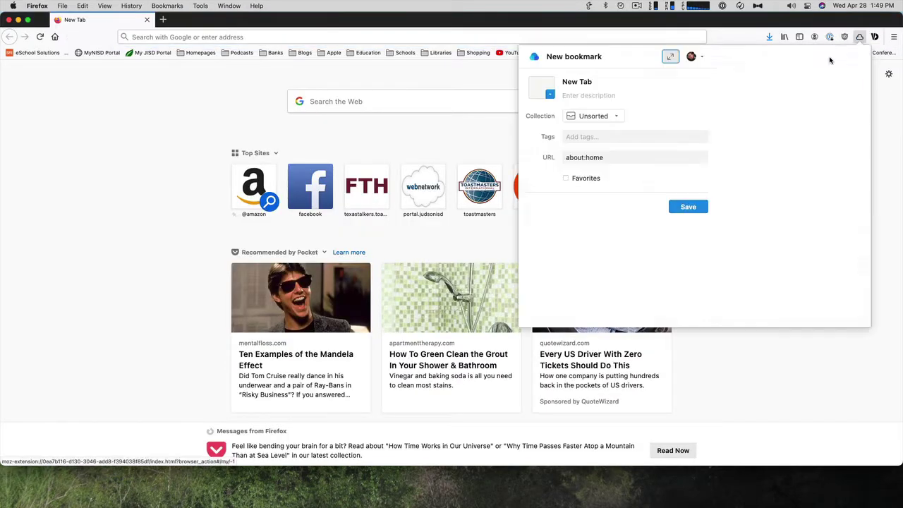
left_click(251, 84)
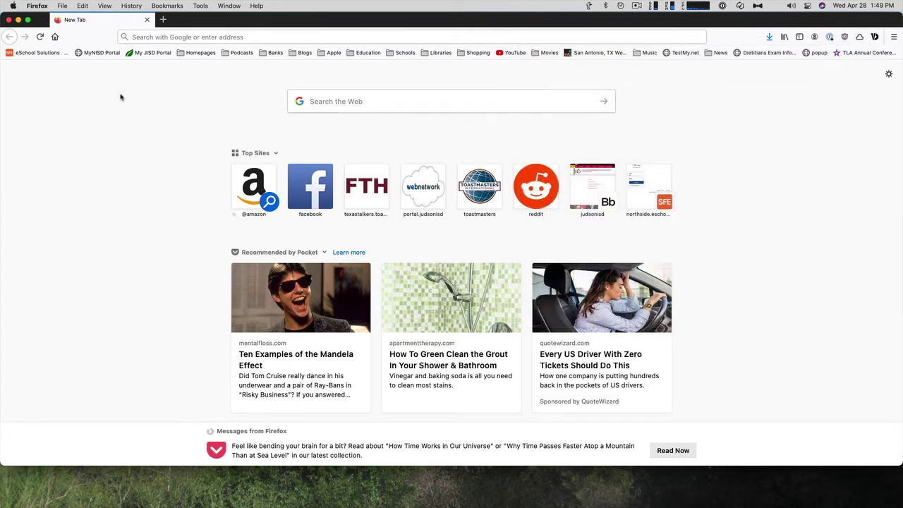
- Hide Firefox, launch Raindrop.io.app via Spotlight, then open the account menu in Safari
left_click(43, 5)
left_click(42, 65)
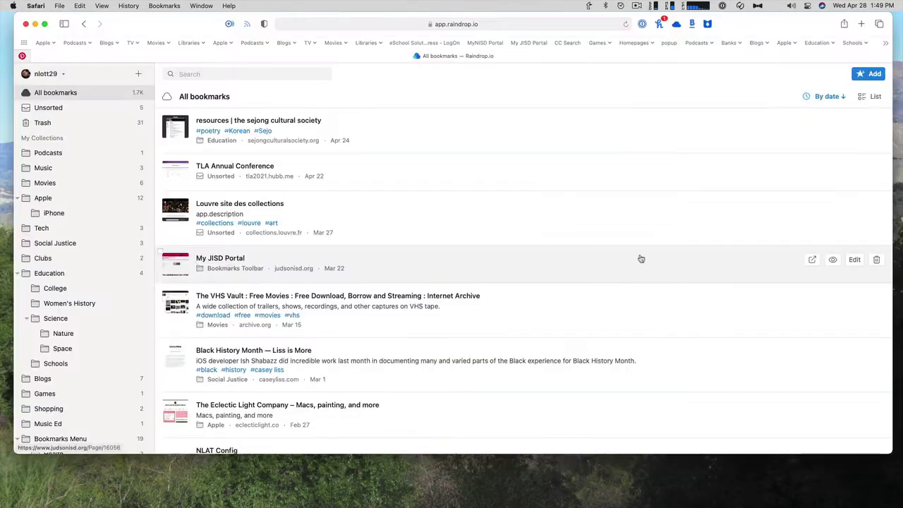
key("super+space")
type("rain")
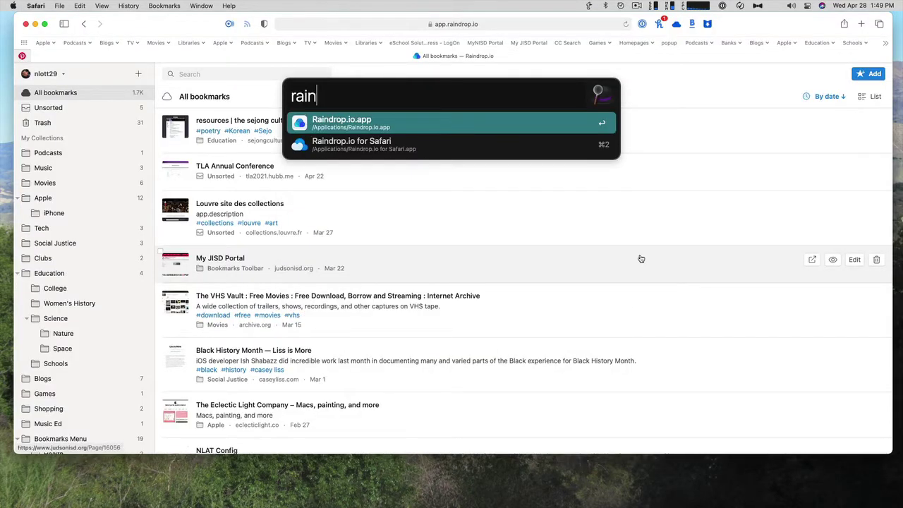
key("Return")
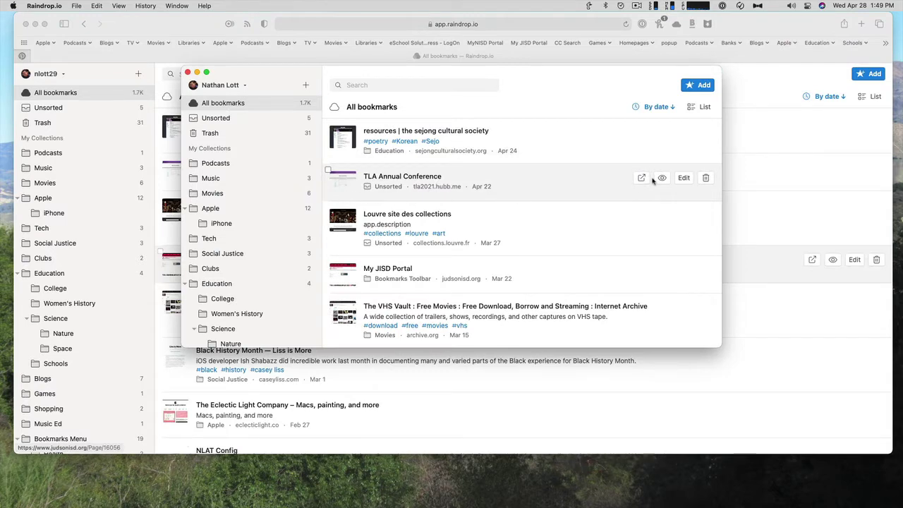
left_click(57, 74)
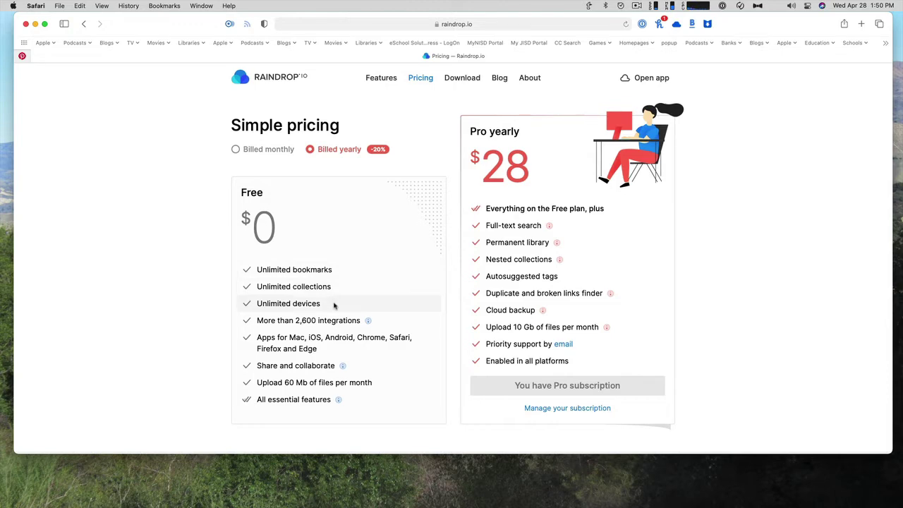
- Read each feature's info explanation on the Free versus Pro yearly ($28) pricing comparison
mouse_move(338, 322)
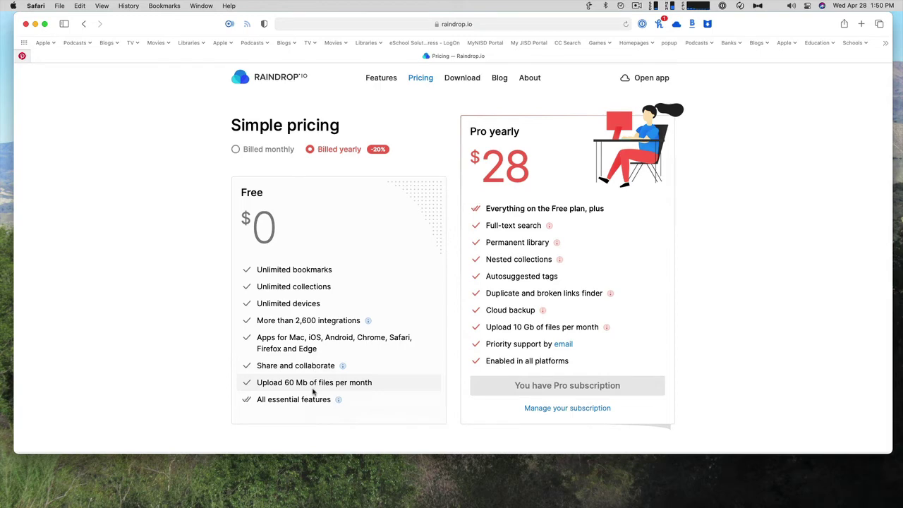
mouse_move(311, 399)
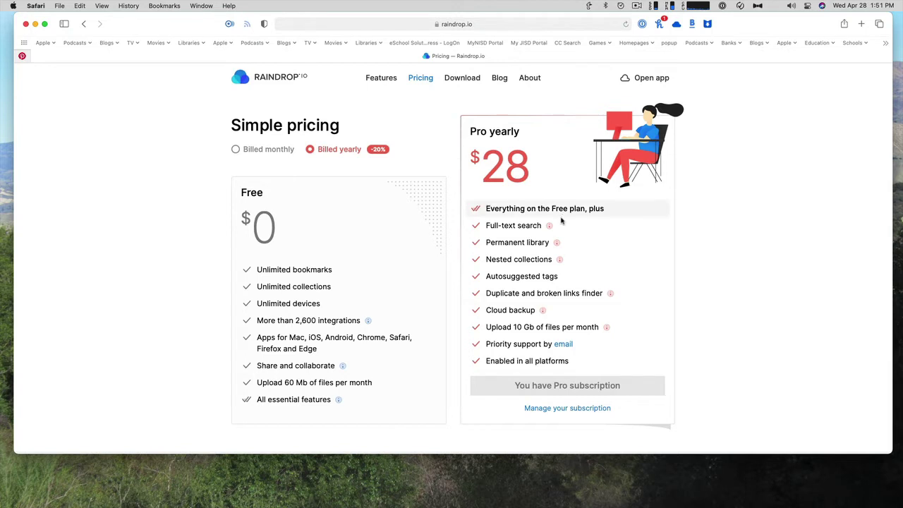
mouse_move(549, 225)
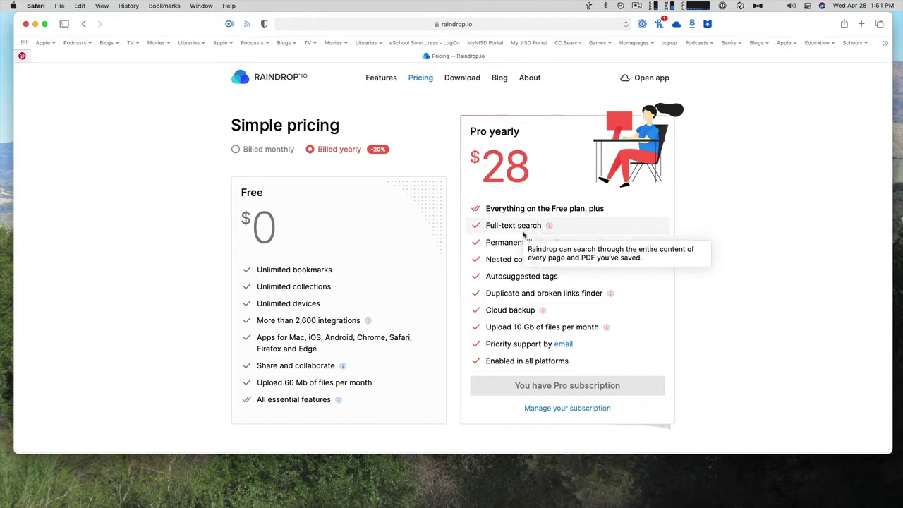
mouse_move(520, 244)
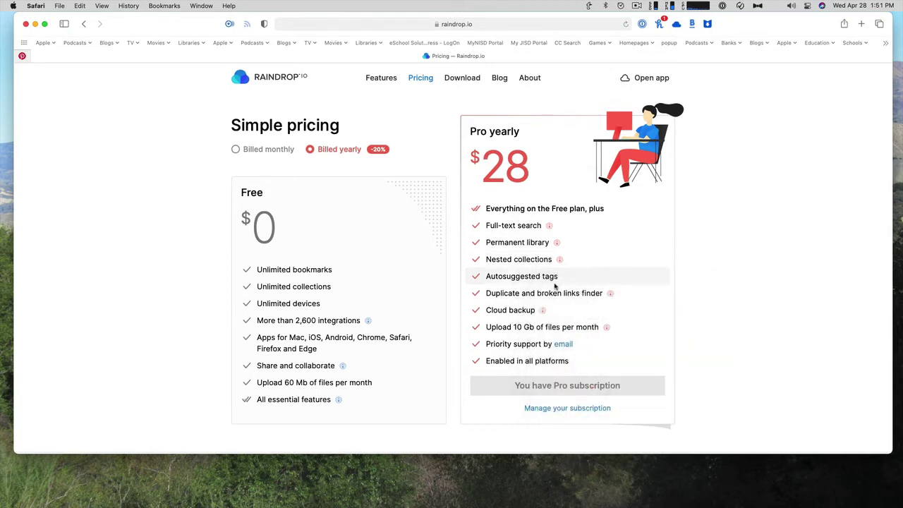
mouse_move(566, 296)
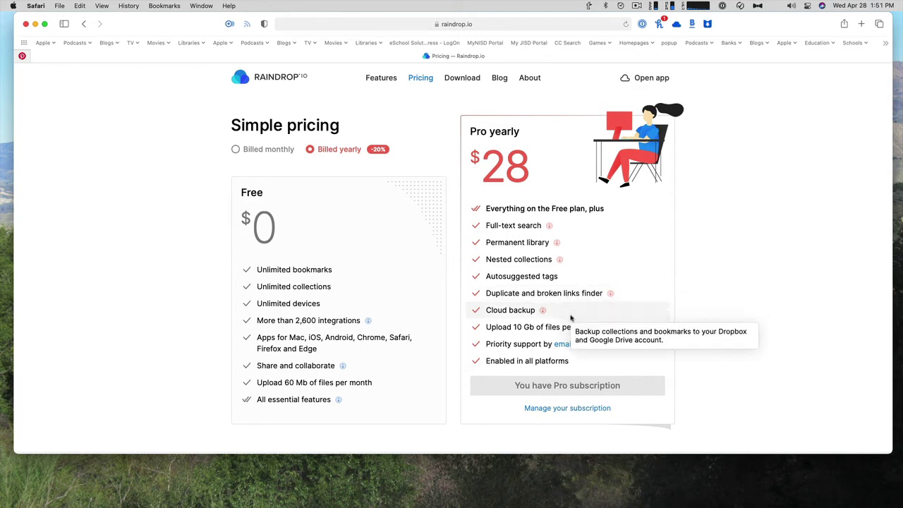
mouse_move(582, 326)
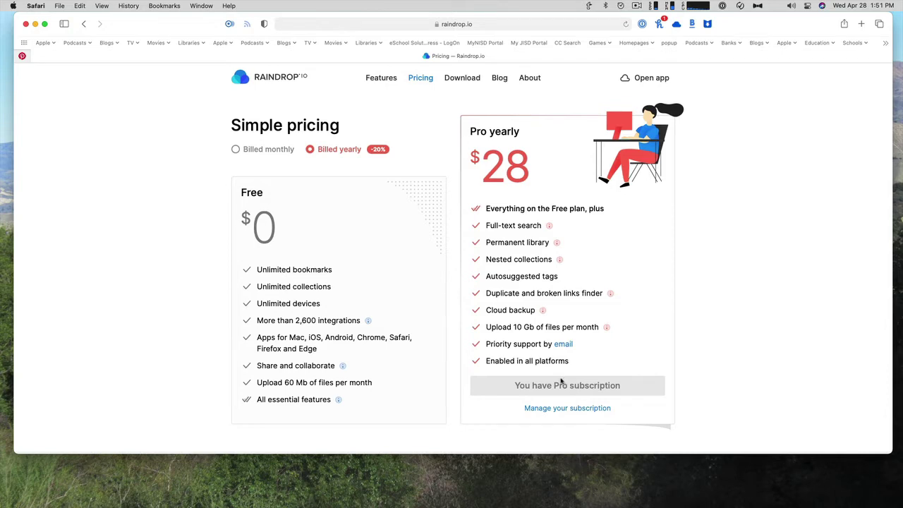
- Look over the extension's Common settings, then return to its All bookmarks library
left_click(678, 24)
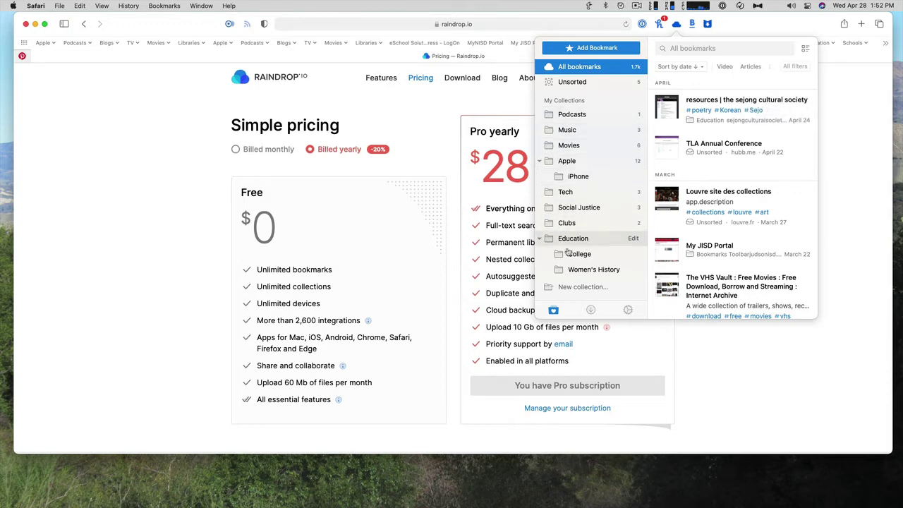
left_click(628, 311)
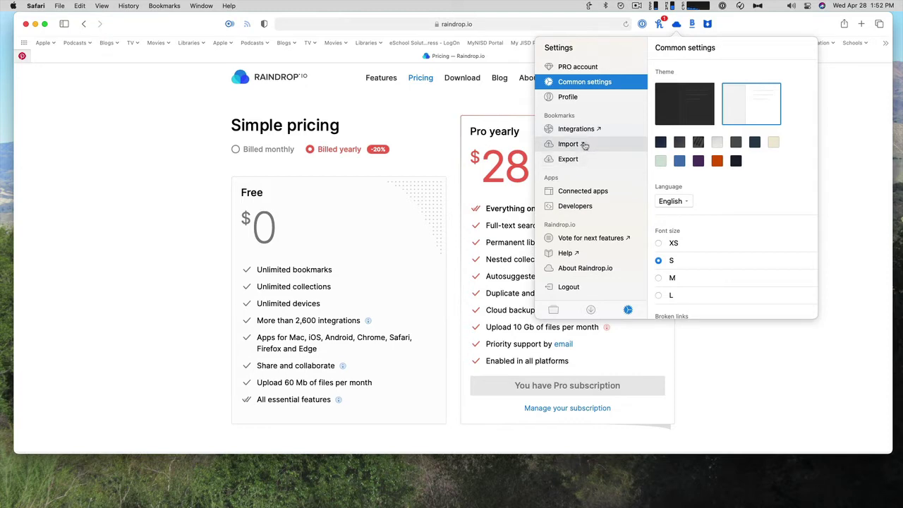
left_click_drag(309, 60, 558, 99)
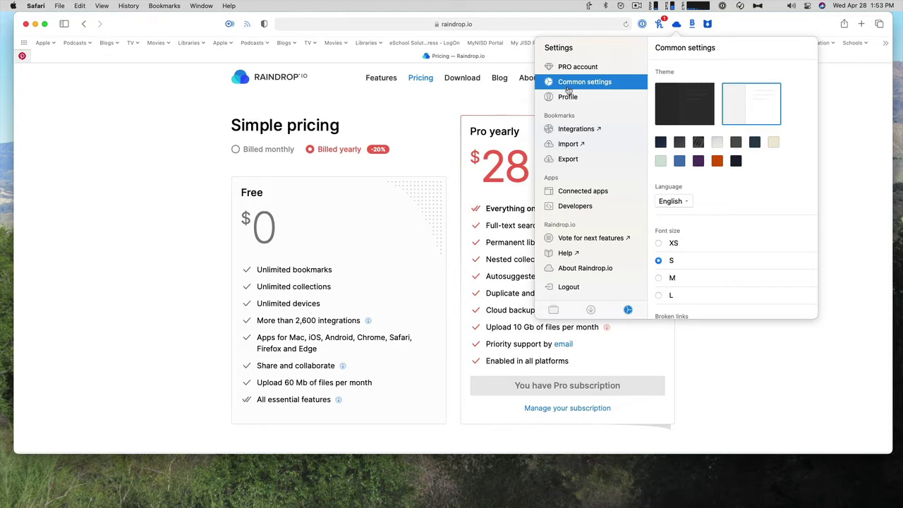
left_click(553, 310)
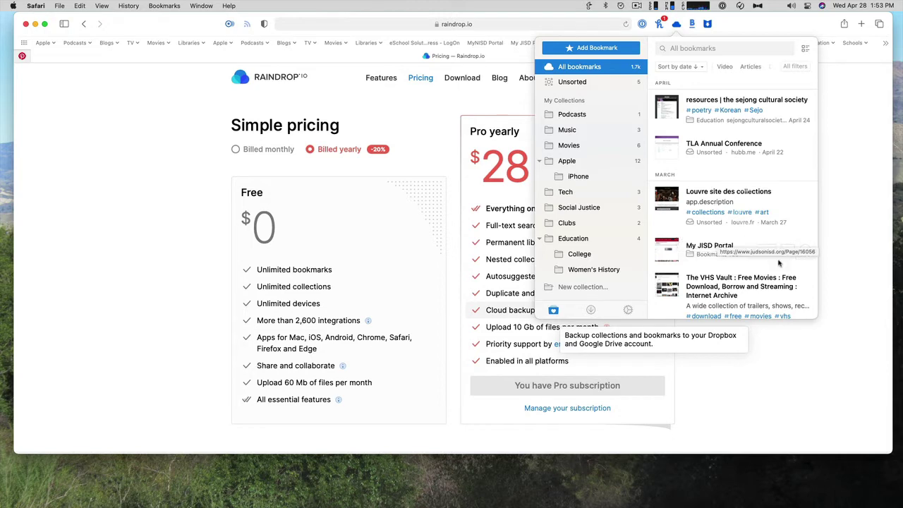
- Open My JISD Portal from the extension list and add tags Education, School Districts and Portal
left_click(768, 254)
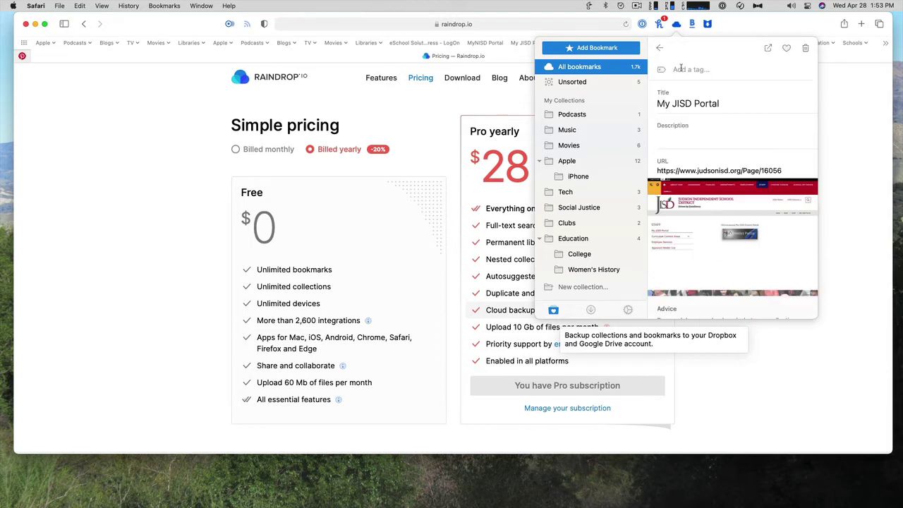
left_click(681, 68)
type("Edu")
key("Return")
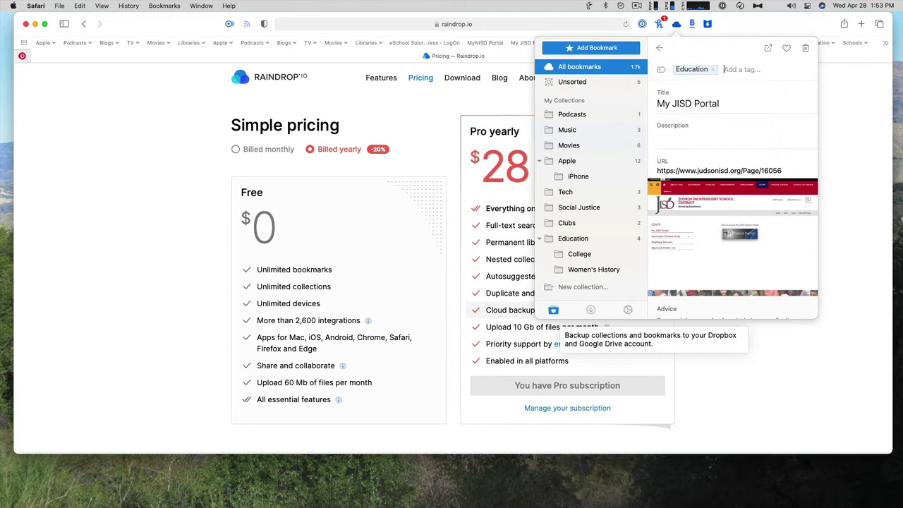
type("School Districts")
key("Return")
type("Portal")
key("Return")
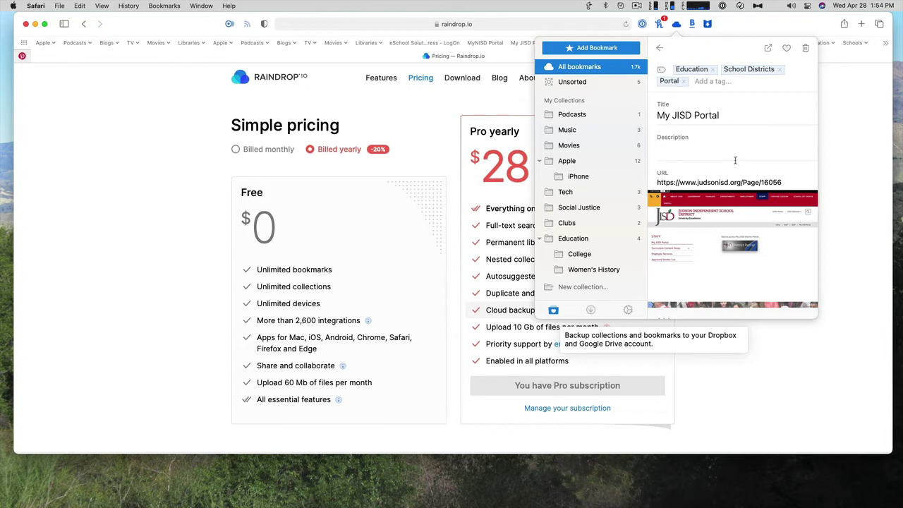
scroll(732, 157, "down", 3)
scroll(748, 127, "up", 3)
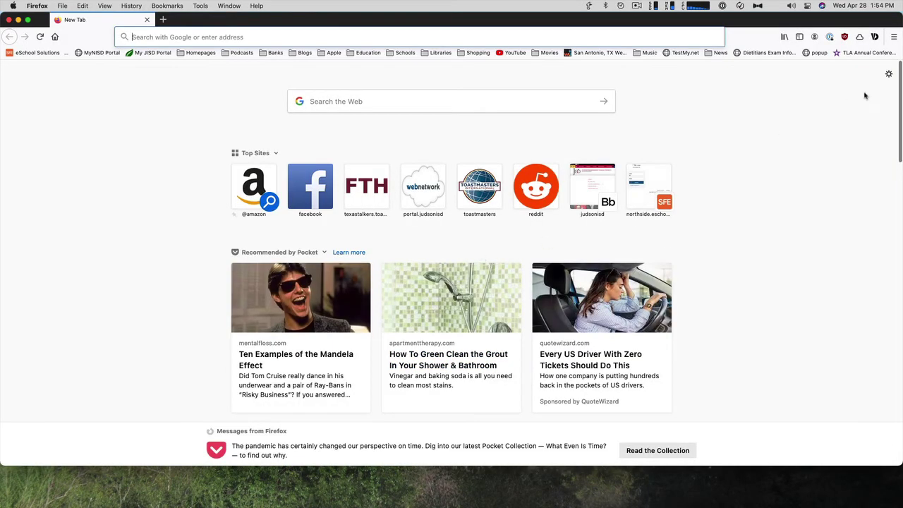
- Peek at the Firefox extension's settings, then expand the new-bookmark popup into the full Unsorted library
left_click(860, 37)
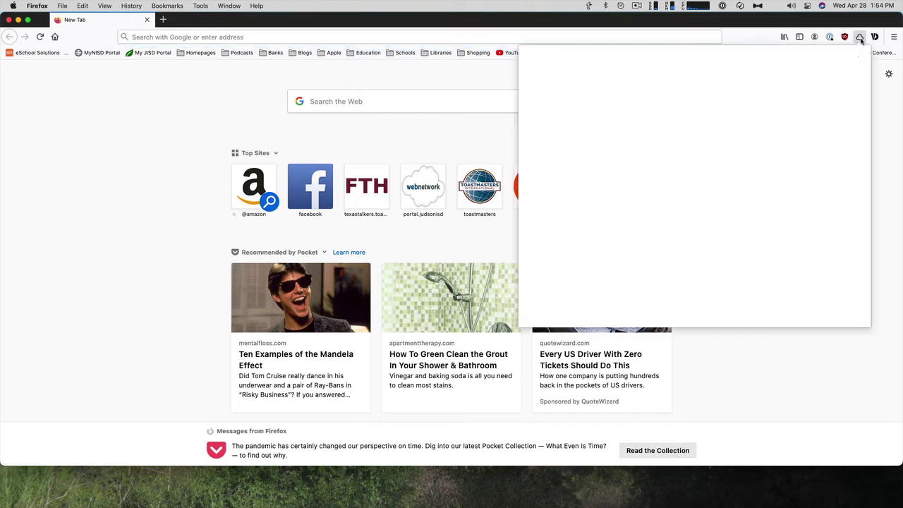
left_click(551, 57)
left_click(563, 73)
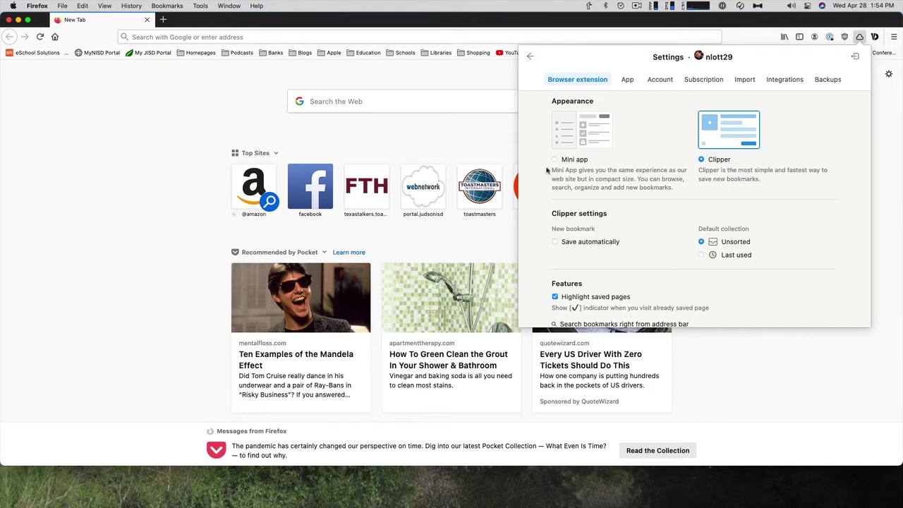
left_click(531, 56)
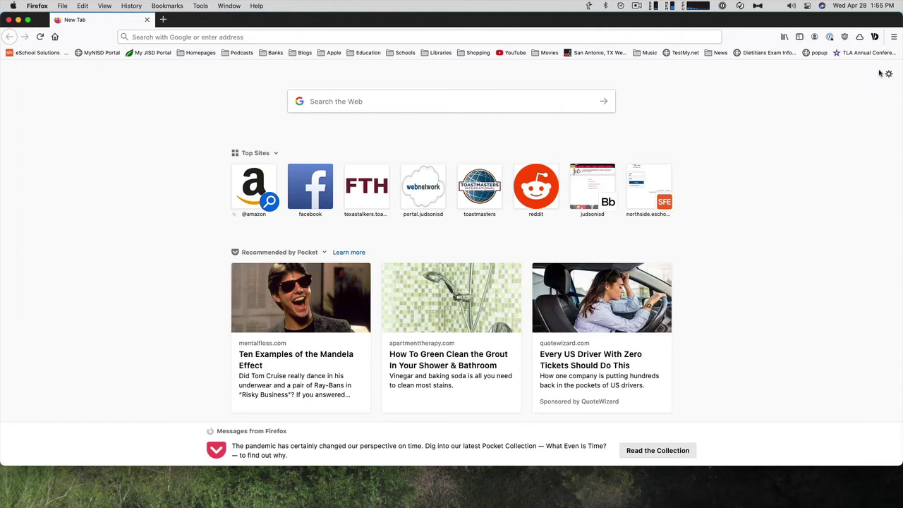
left_click(860, 37)
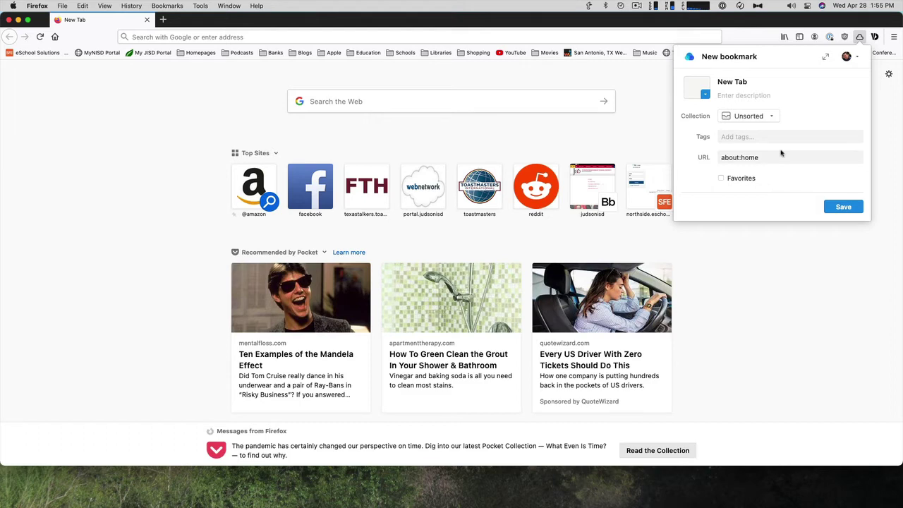
left_click(827, 59)
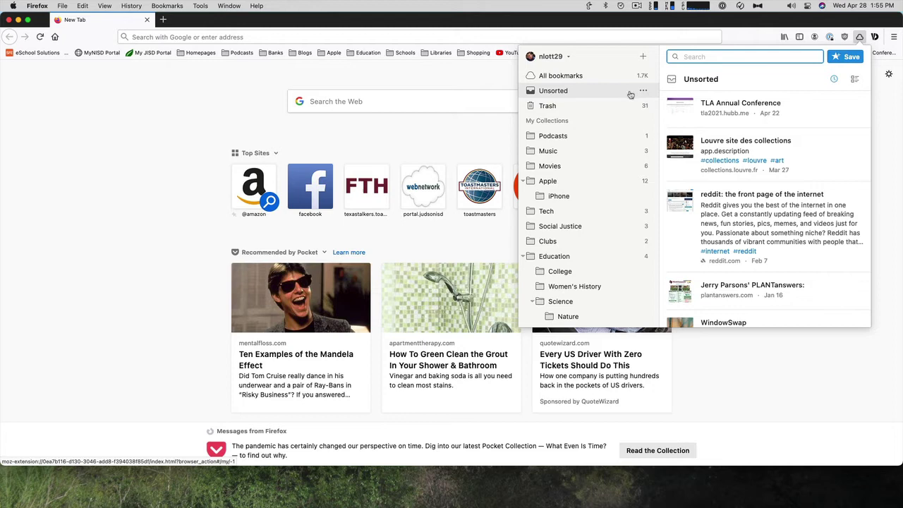
- In App settings, try the dark and auto themes, keep light, and leave Large font off
left_click(569, 56)
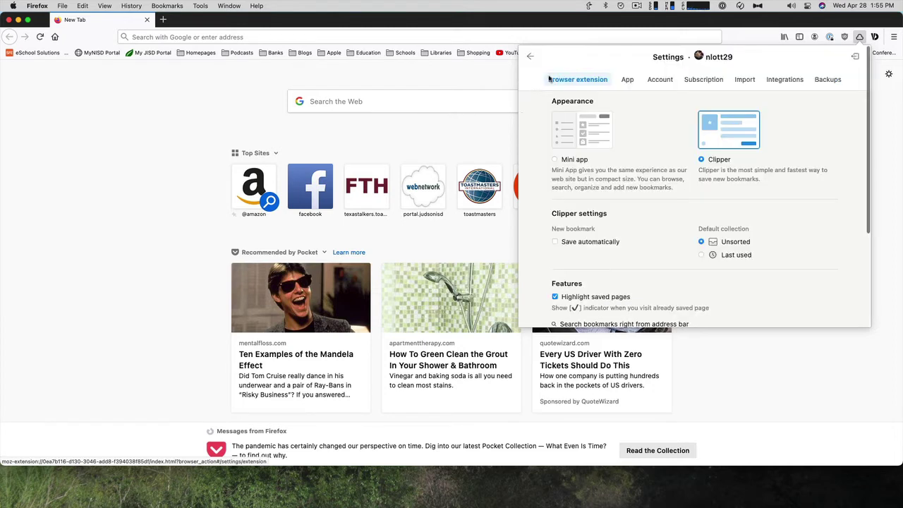
left_click(627, 80)
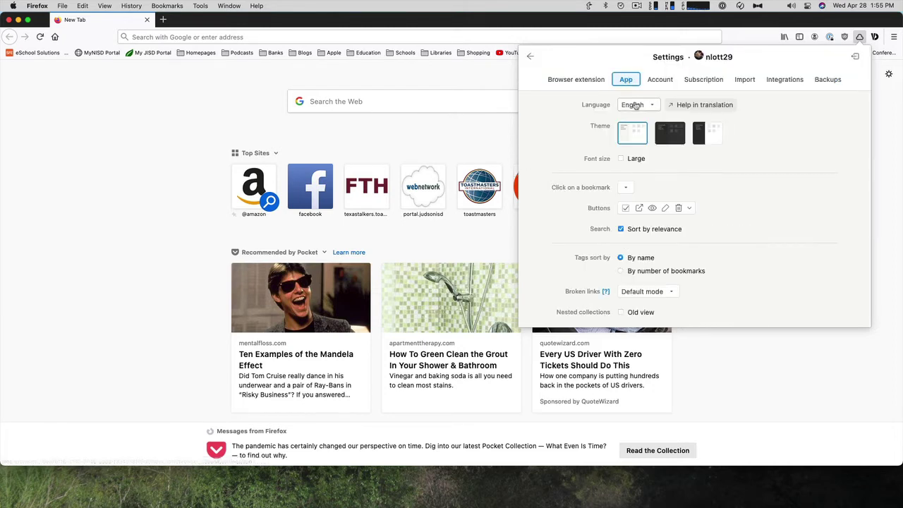
left_click(670, 137)
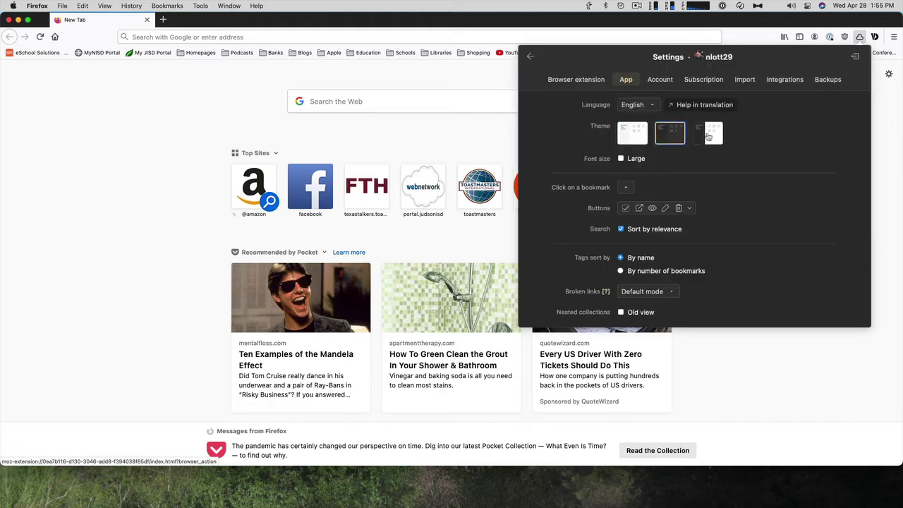
left_click(709, 136)
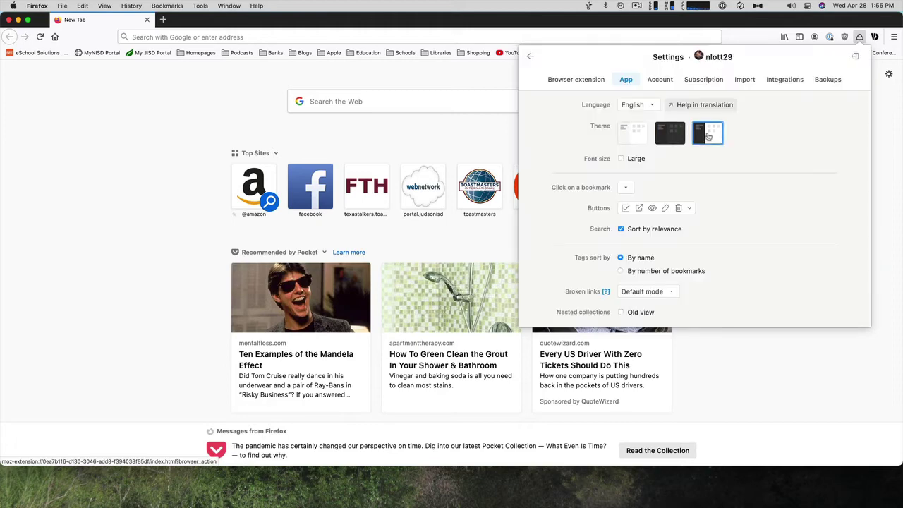
left_click(634, 134)
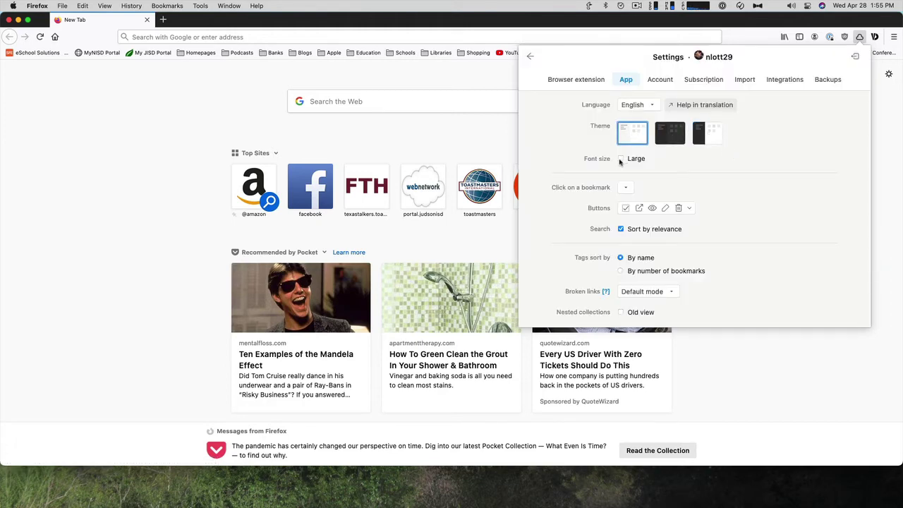
left_click(621, 160)
left_click(622, 170)
- Check the Click on a bookmark choices, then expand Buttons and toggle the Open button
left_click(626, 187)
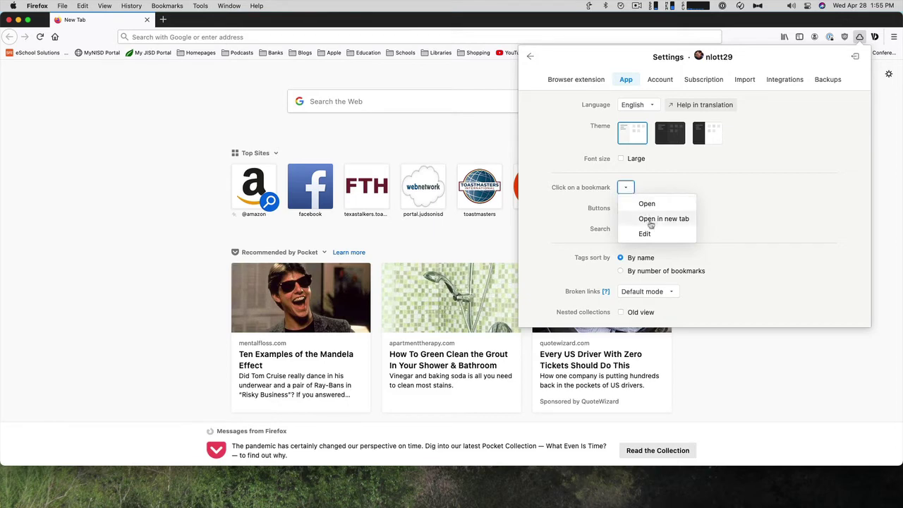
left_click(731, 202)
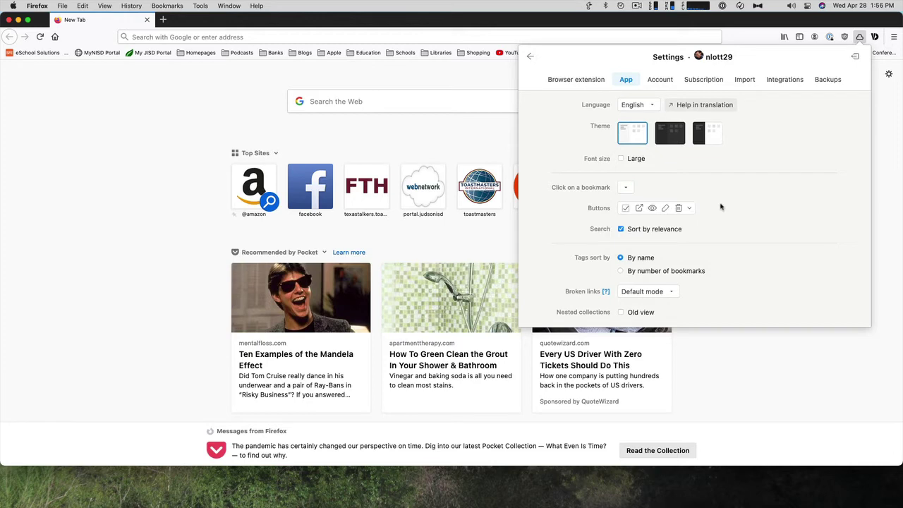
left_click(688, 209)
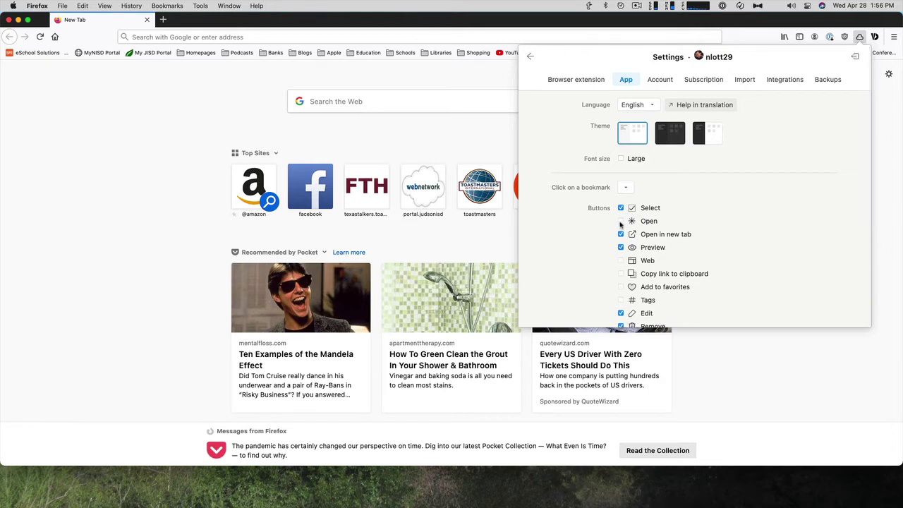
left_click(621, 222)
left_click(621, 221)
scroll(688, 232, "down", 2)
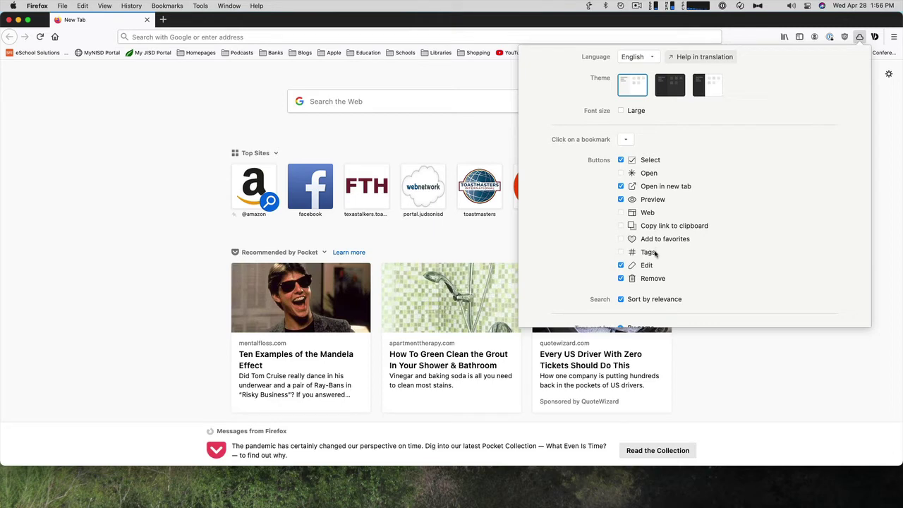
scroll(662, 275, "down", 3)
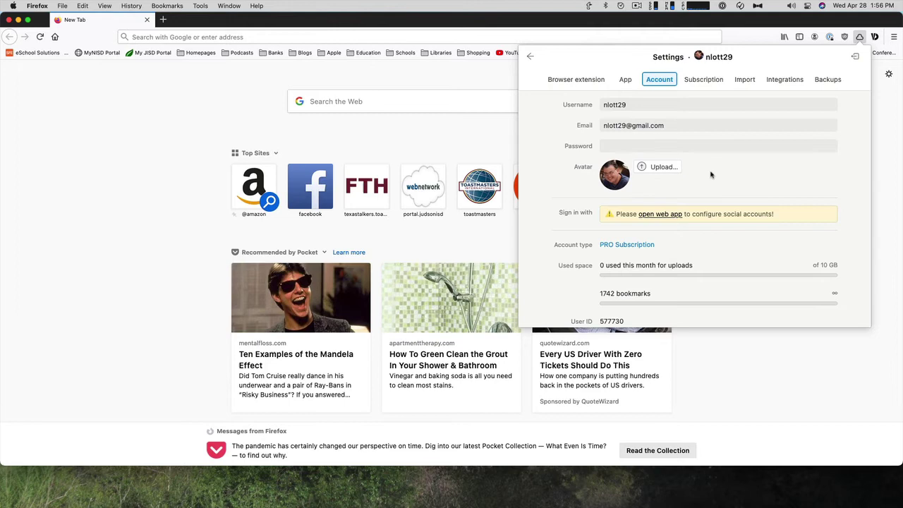
- Browse the Account, Subscription, Import, Integrations and Backups settings pages in turn
scroll(717, 238, "down", 1)
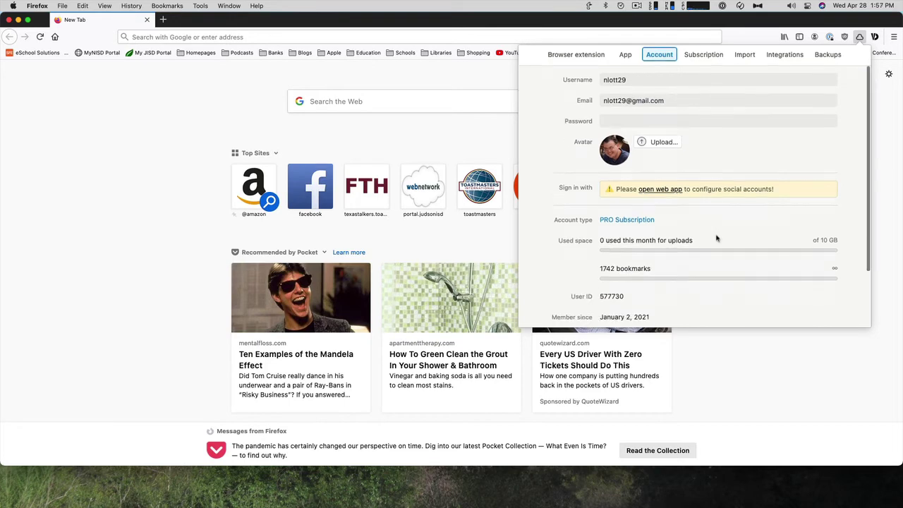
scroll(718, 237, "down", 2)
left_click(720, 79)
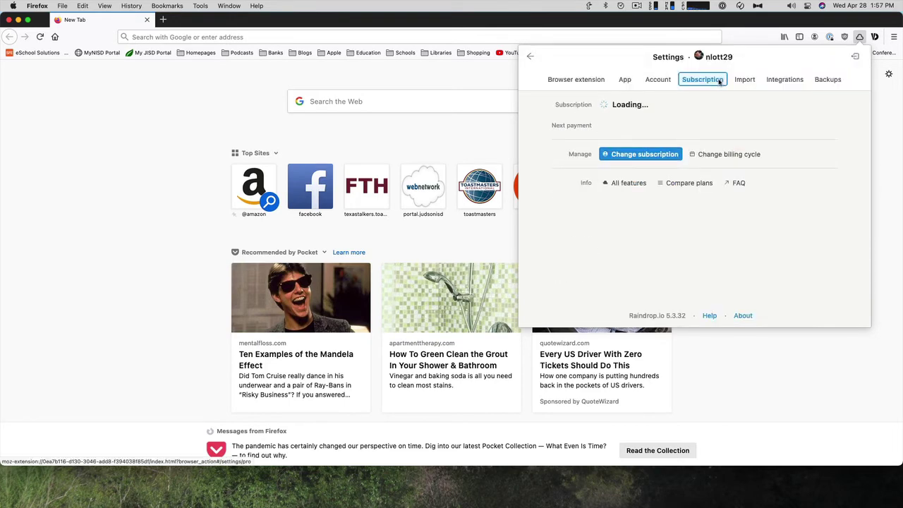
left_click(744, 80)
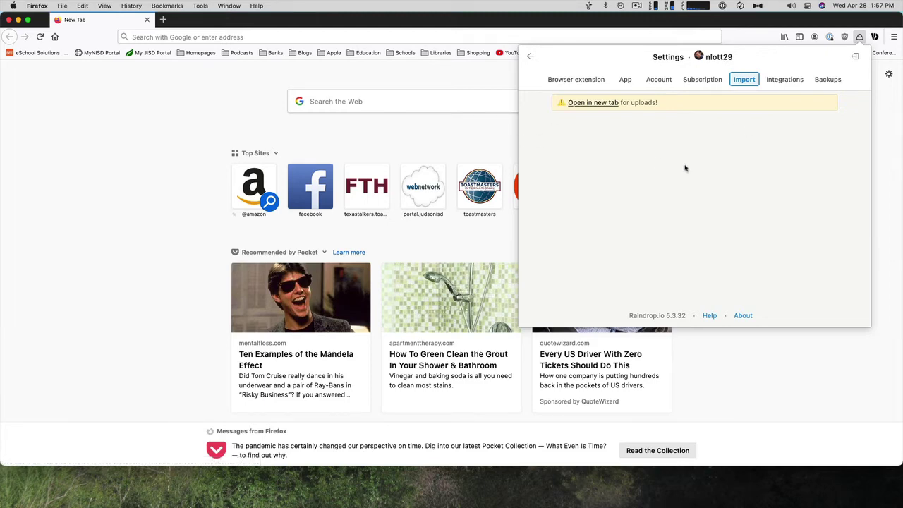
left_click(785, 80)
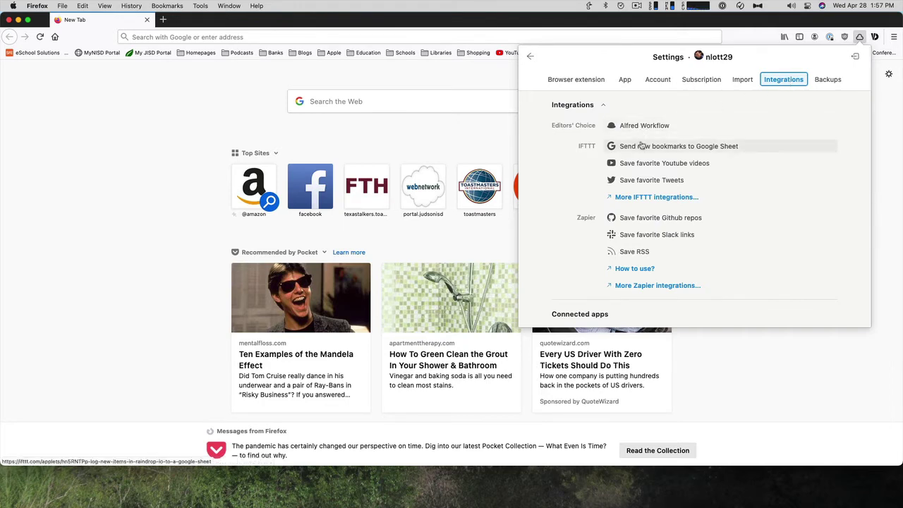
scroll(725, 243, "down", 2)
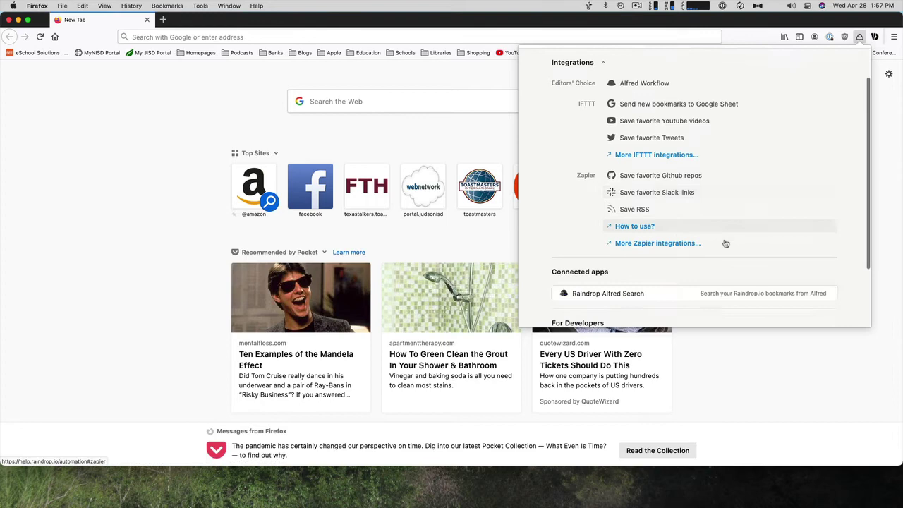
scroll(725, 242, "down", 3)
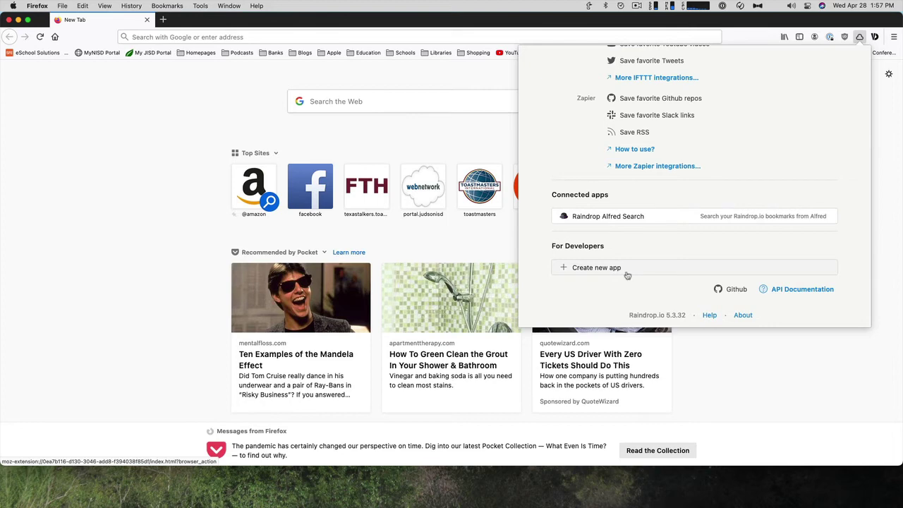
scroll(680, 254, "up", 3)
left_click(827, 80)
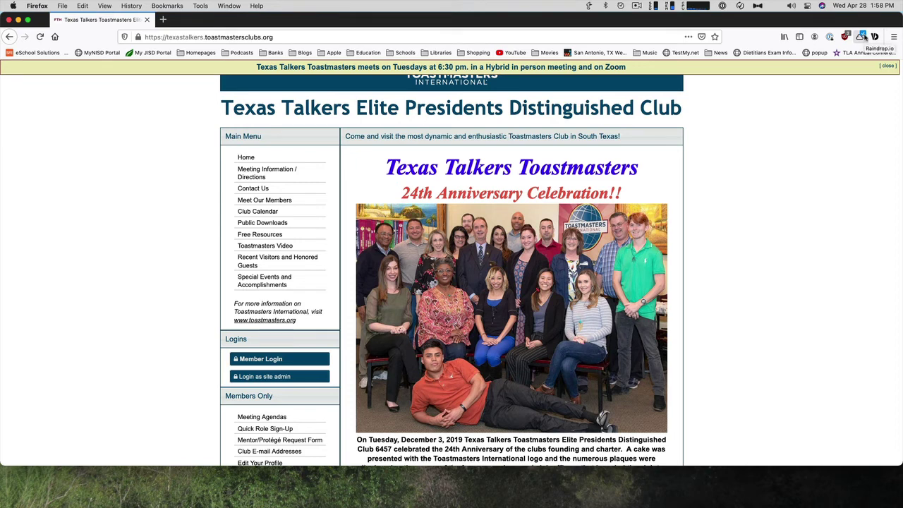
- Bookmark the Pinboard user page, choosing the Links collection by searching 'Links', and save
left_click(862, 37)
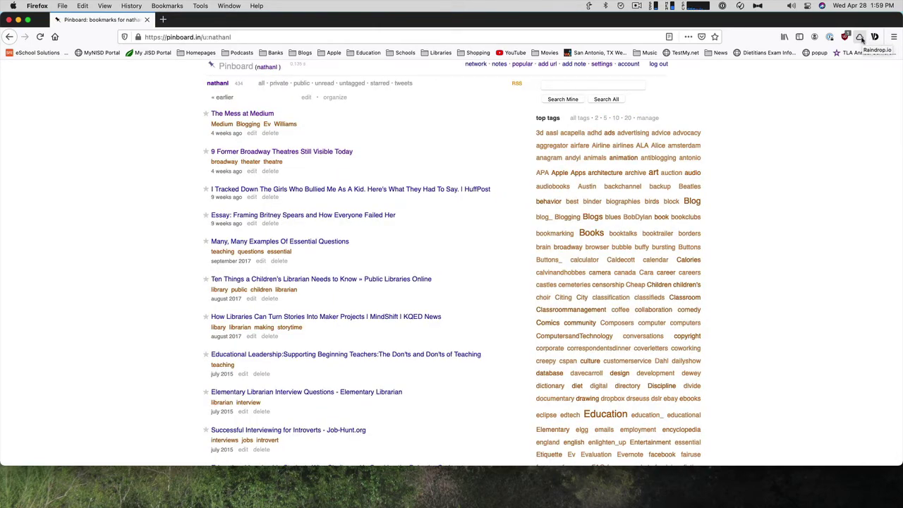
left_click(861, 37)
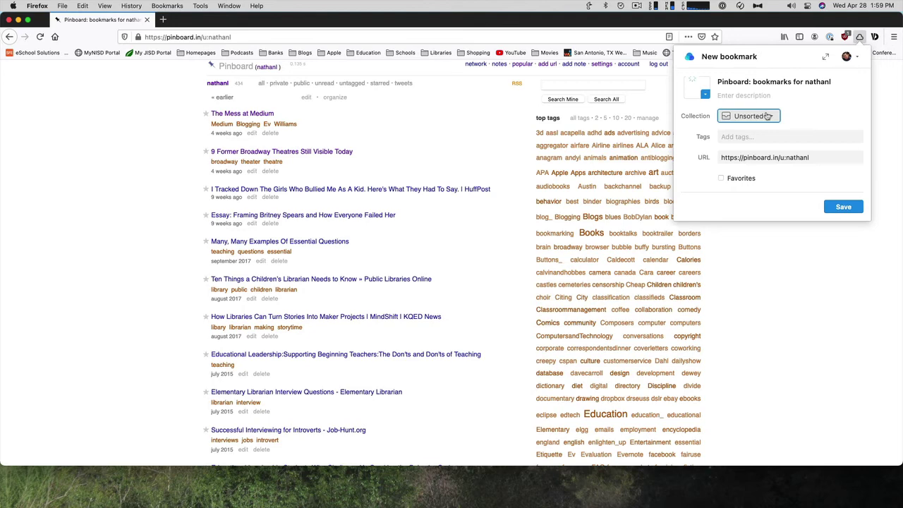
left_click(769, 115)
type("Links")
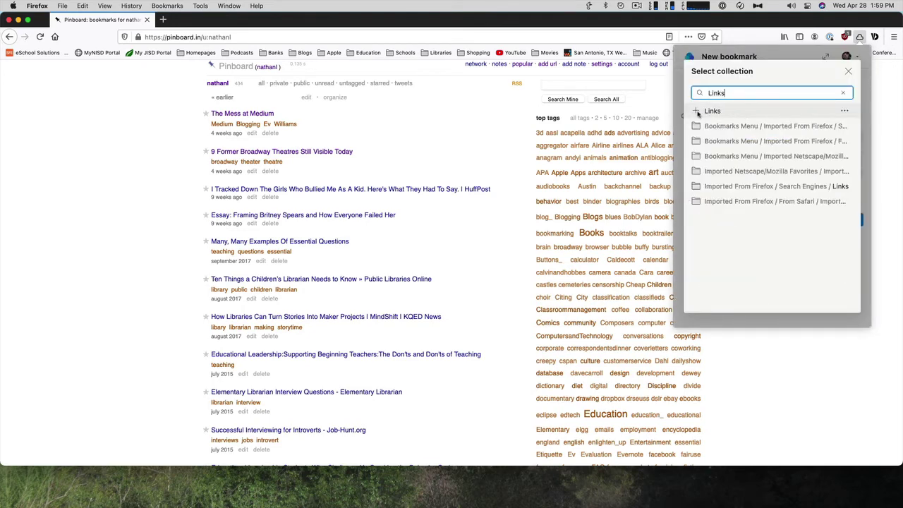
left_click(697, 112)
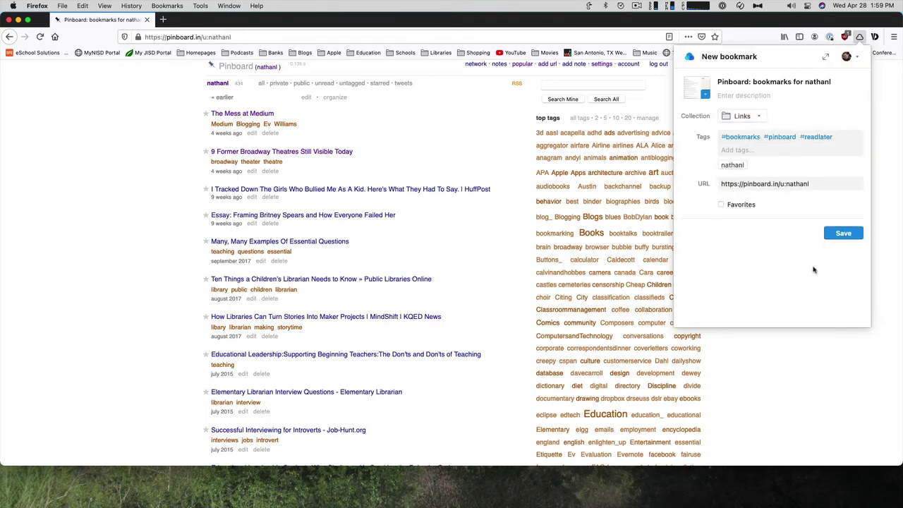
left_click(853, 240)
- Browse the 31 bookmarks in Trash, then choose Empty trash from its context menu
left_click(860, 38)
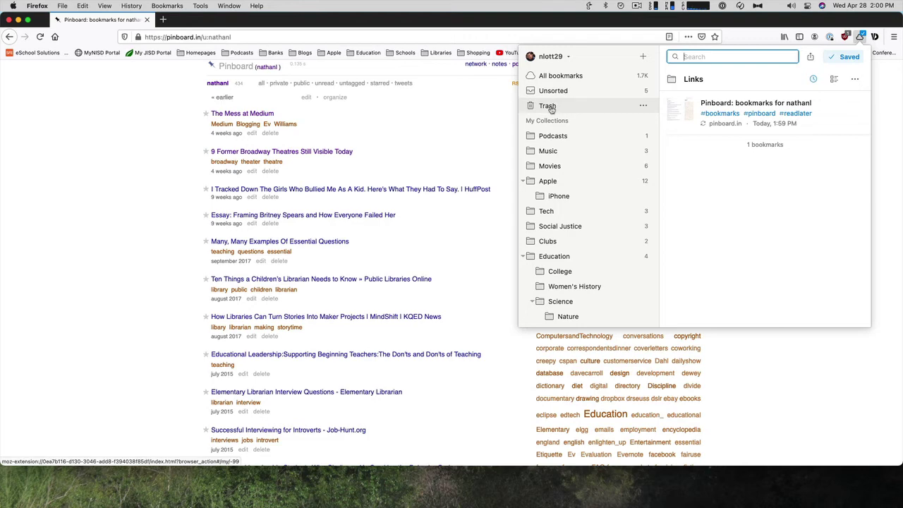
left_click(551, 109)
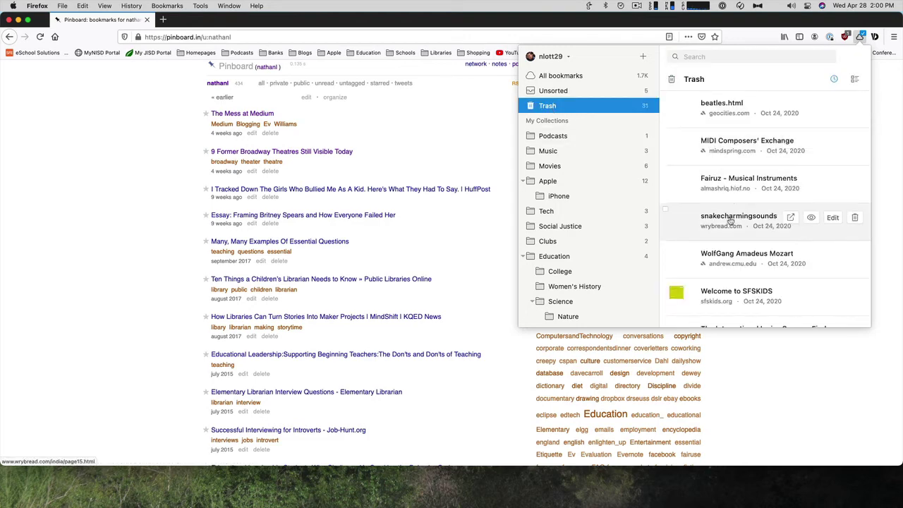
scroll(733, 214, "down", 1)
scroll(733, 215, "down", 5)
scroll(732, 214, "up", 5)
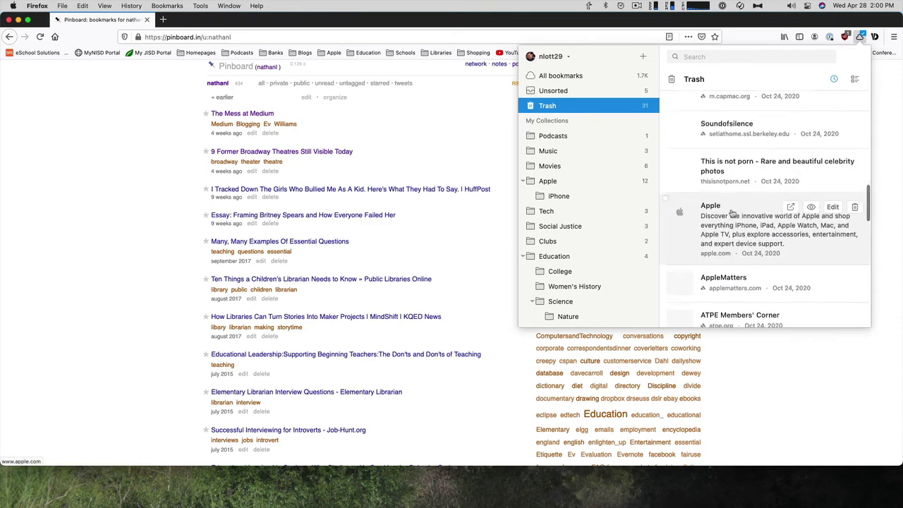
right_click(618, 105)
left_click(655, 142)
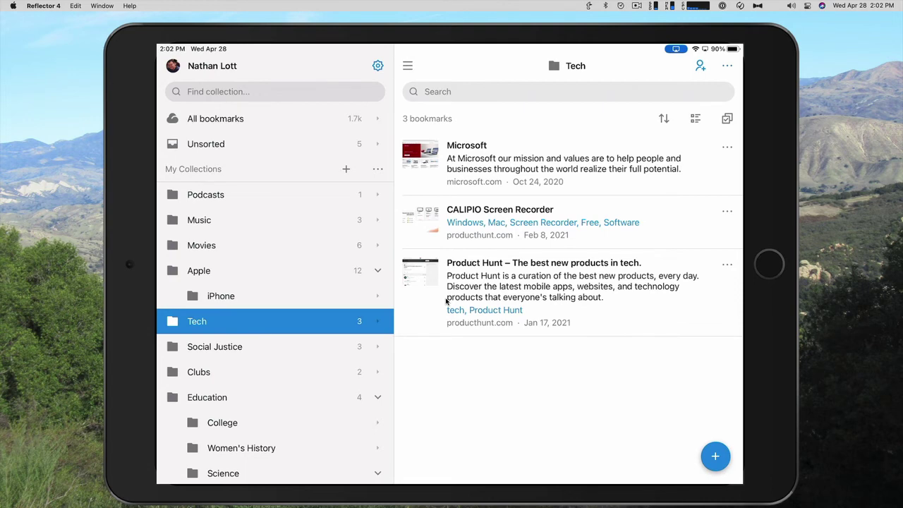
- Review the app's Open in browser and Theme settings without changing anything
key("super+comma")
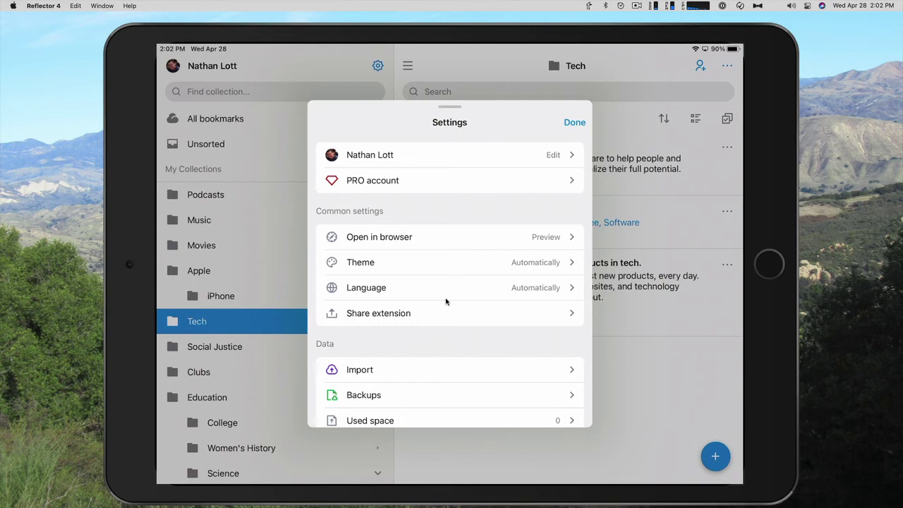
key("Return")
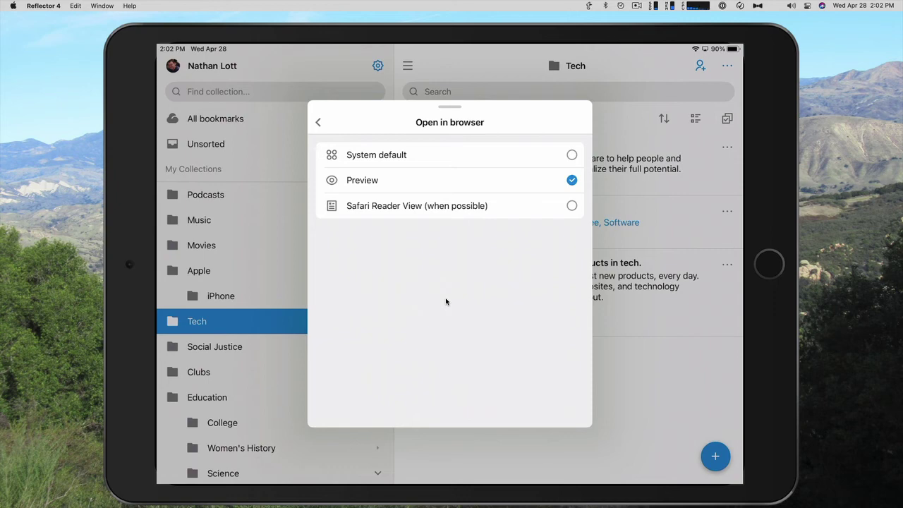
key("Escape")
key("Down")
key("Return")
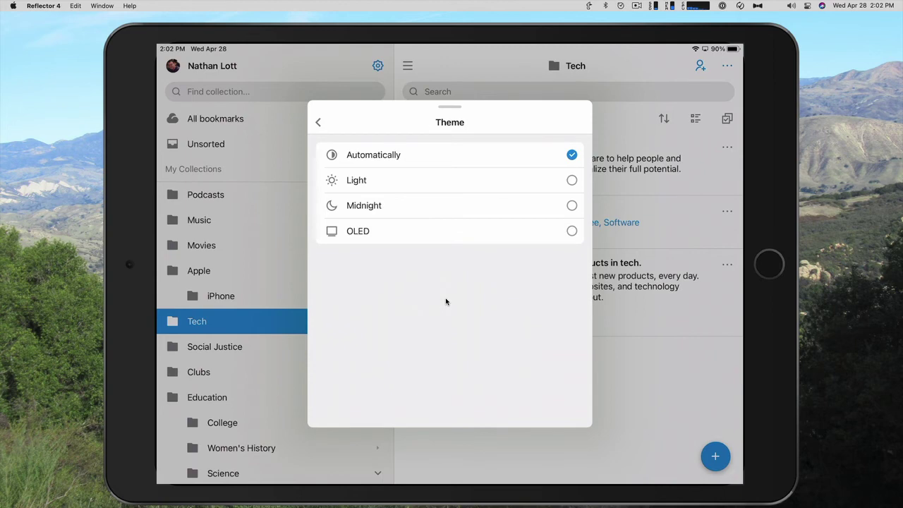
key("Escape")
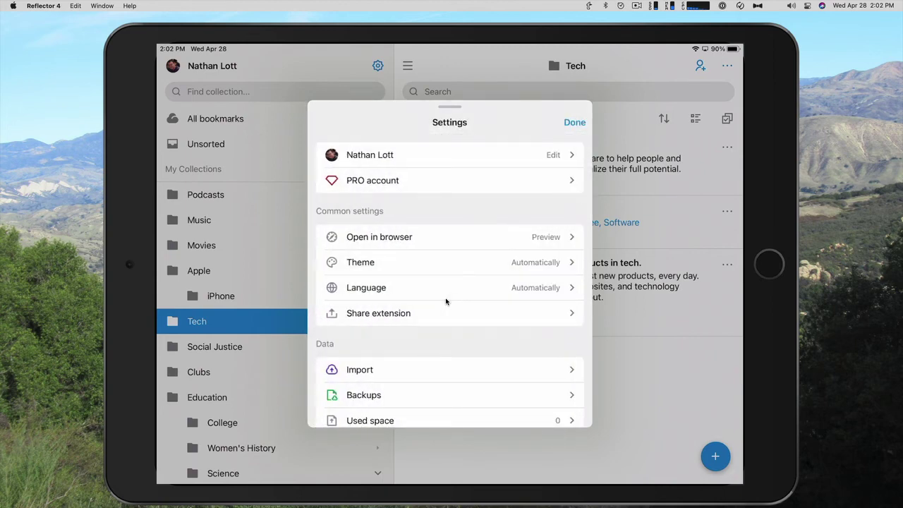
- Check the Share extension settings, close Settings, then view and dismiss the Tech collection's options
key("Down")
key("Down")
key("Return")
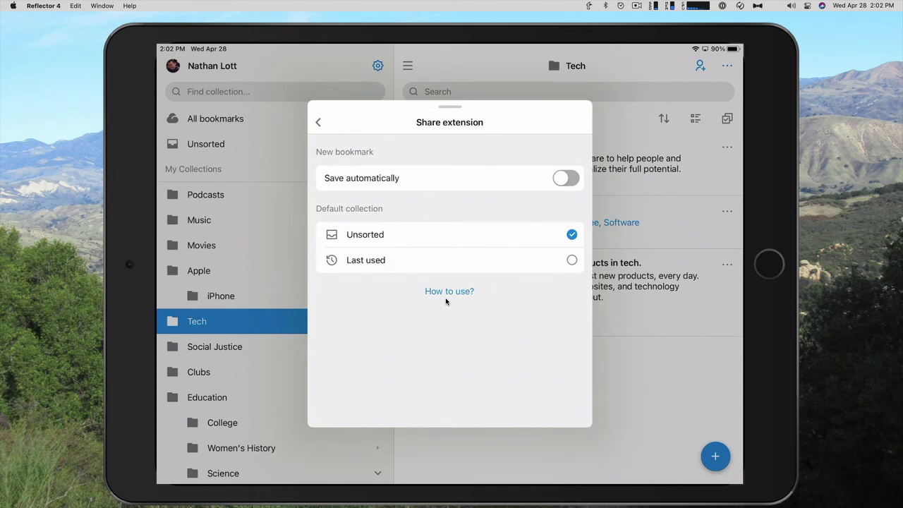
key("Escape")
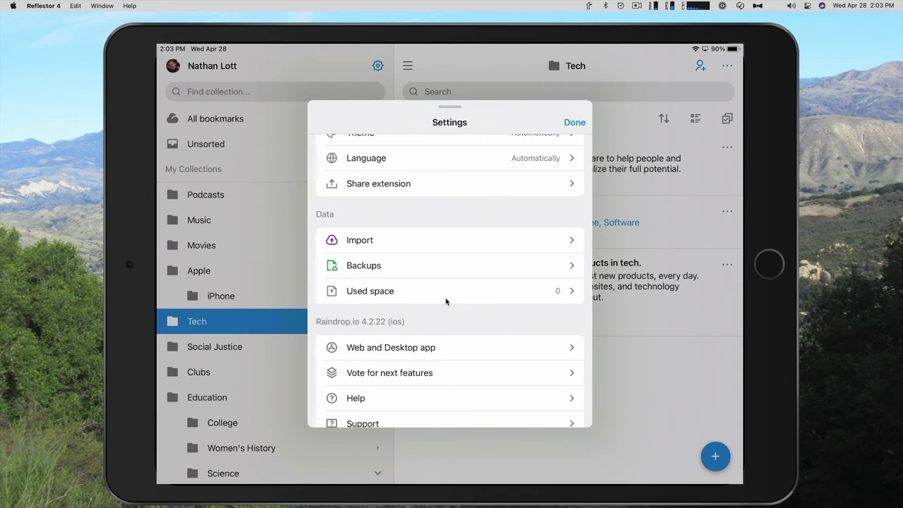
scroll(446, 301, "up", 5)
key("Escape")
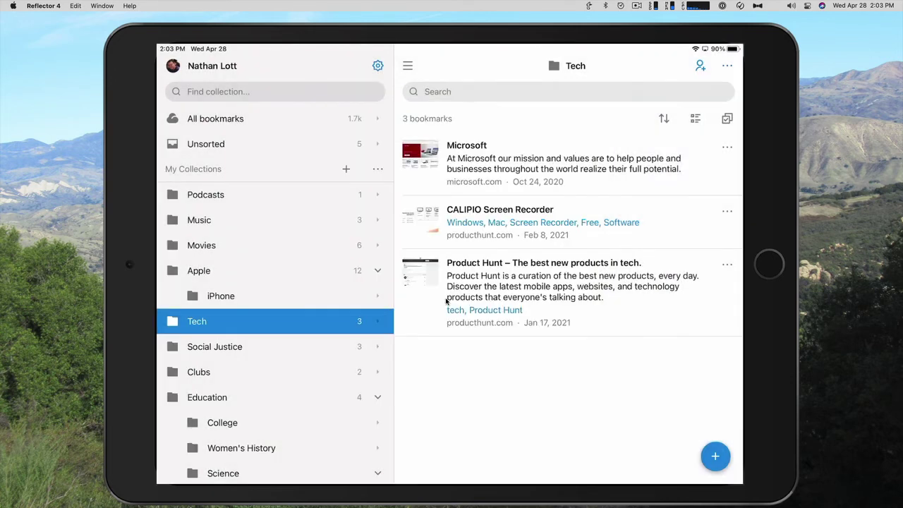
key("super+e")
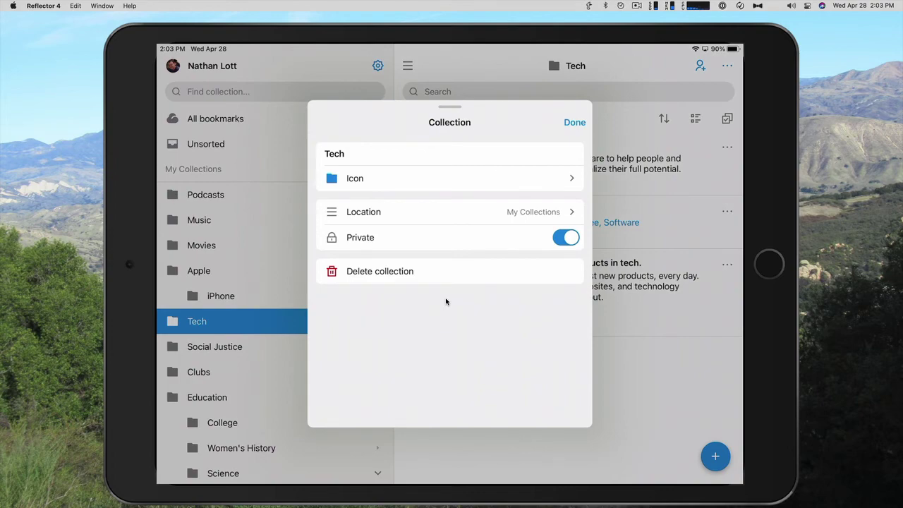
key("Escape")
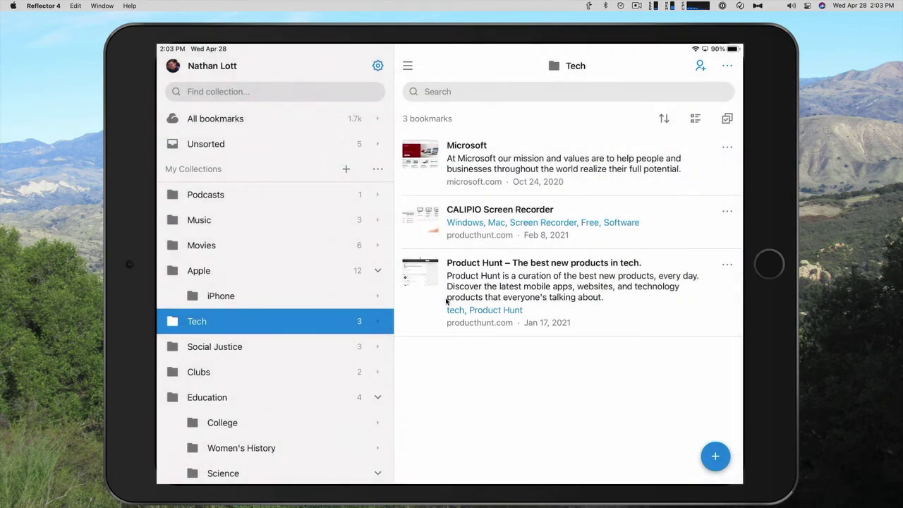
- Go to the home screen, switch to Safari and open the share sheet for xkcd's Password Strength page
key("super+h")
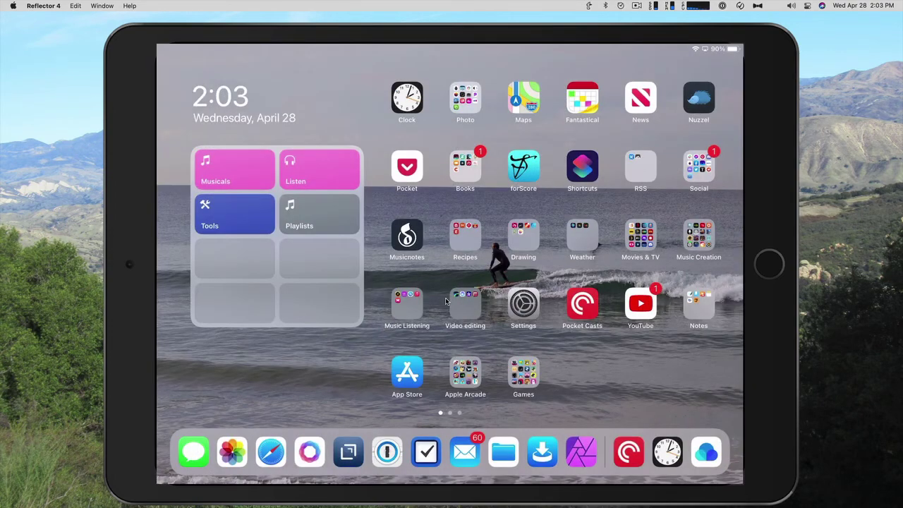
key("super+Tab")
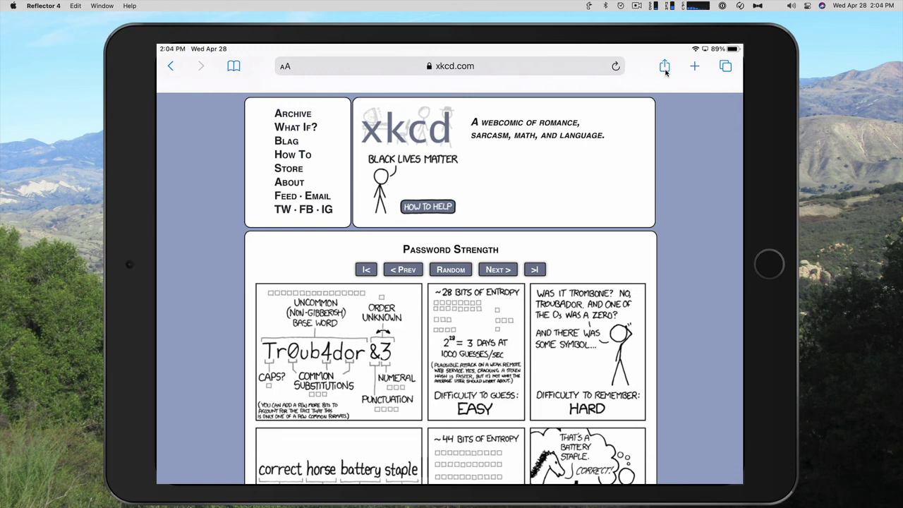
left_click(665, 67)
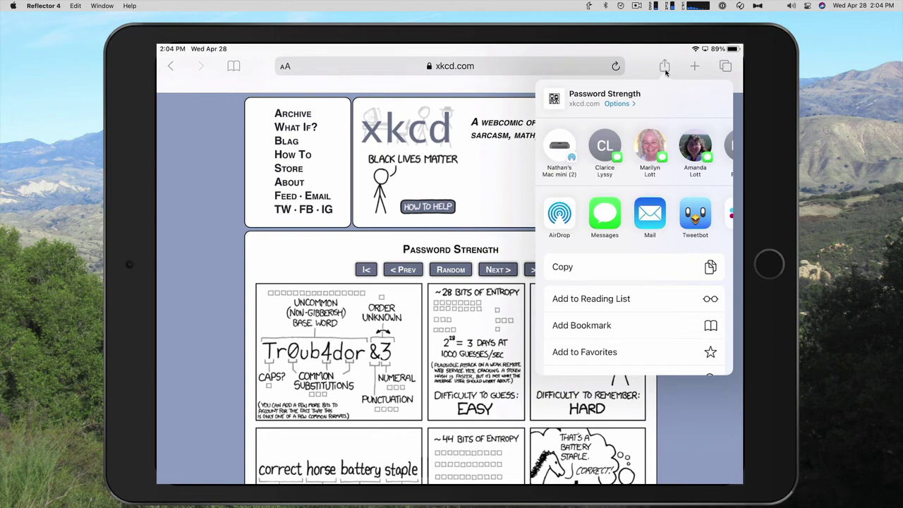
- Expand the share sheet's full Apps list and scroll down to Raindrop.io
scroll(634, 215, "right", 5)
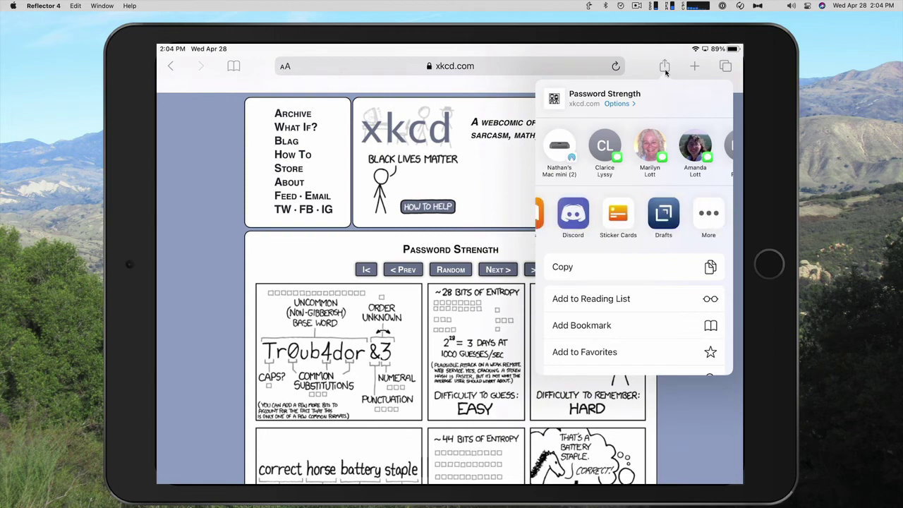
left_click(708, 213)
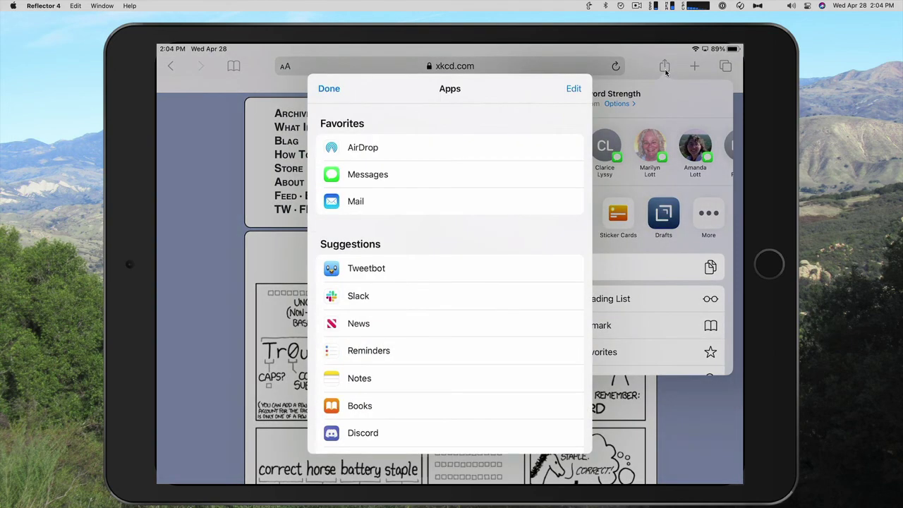
scroll(449, 282, "down", 5)
scroll(450, 282, "down", 5)
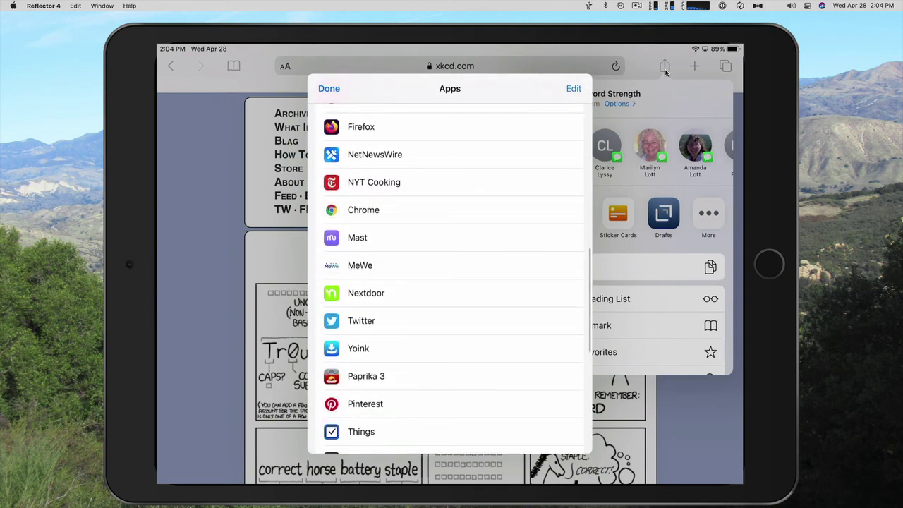
scroll(449, 282, "down", 5)
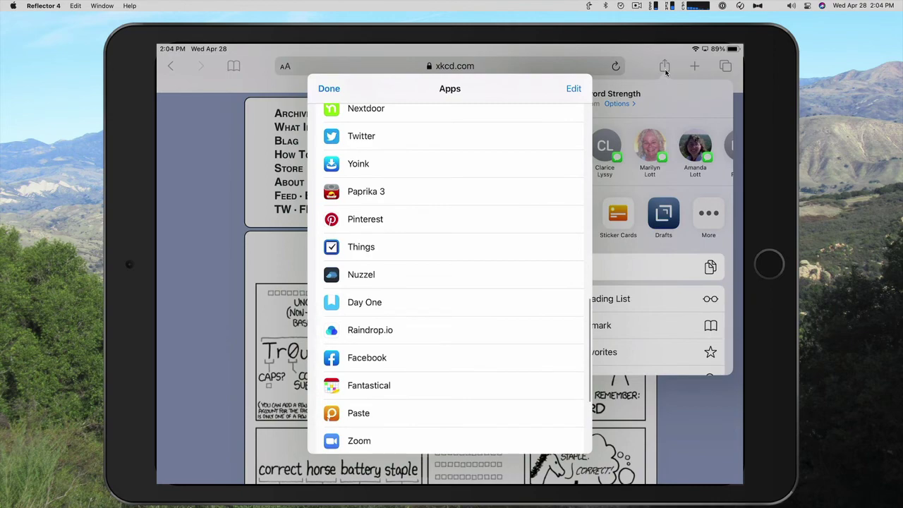